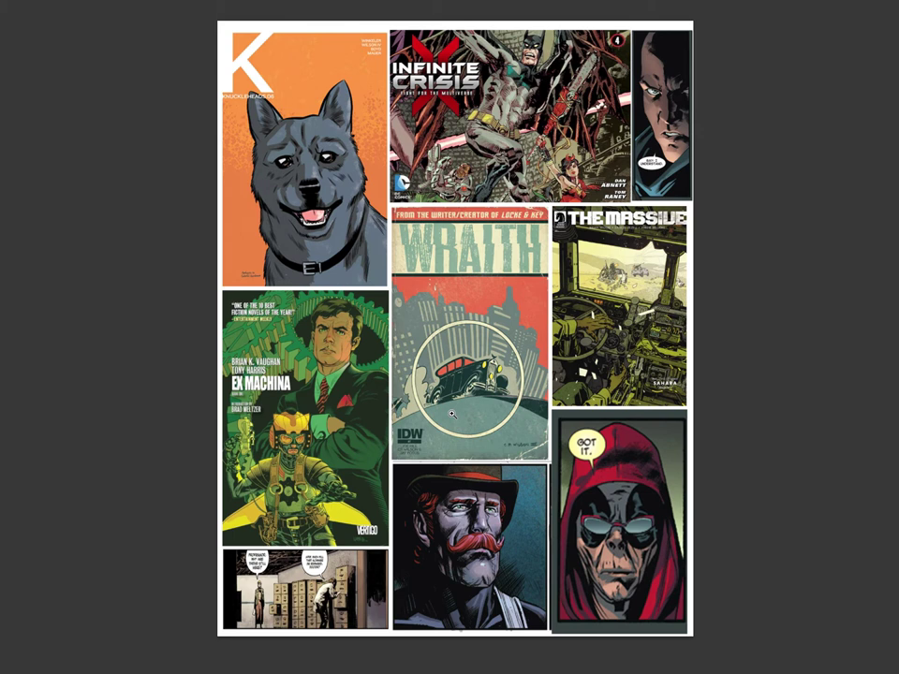
Bring the hidden tool and palette panels back around the comic artwork collage
{"action": "key", "text": "Tab"}
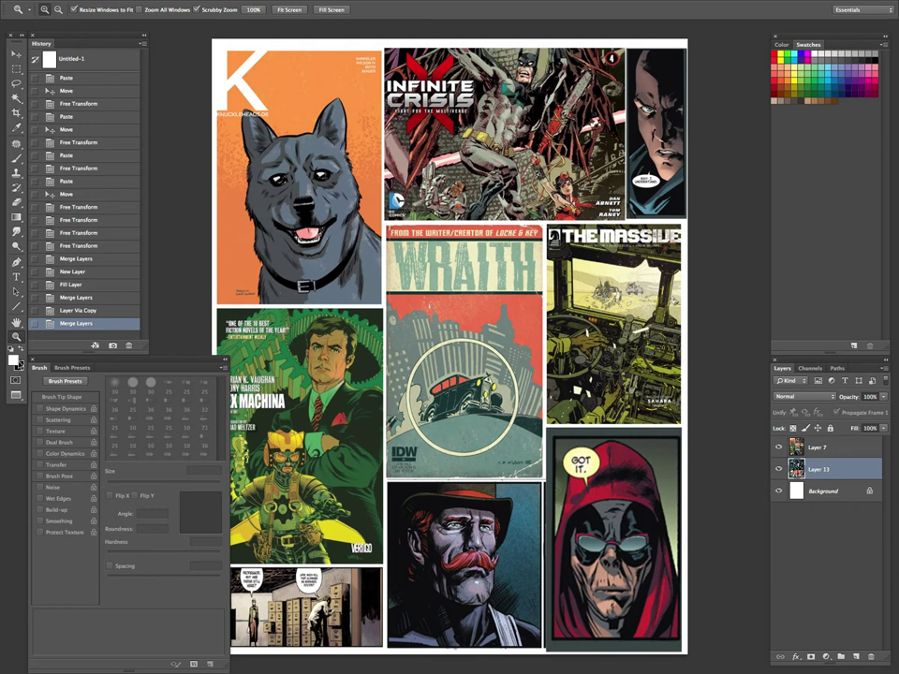
{"action": "left_click", "coordinate": [14, 361]}
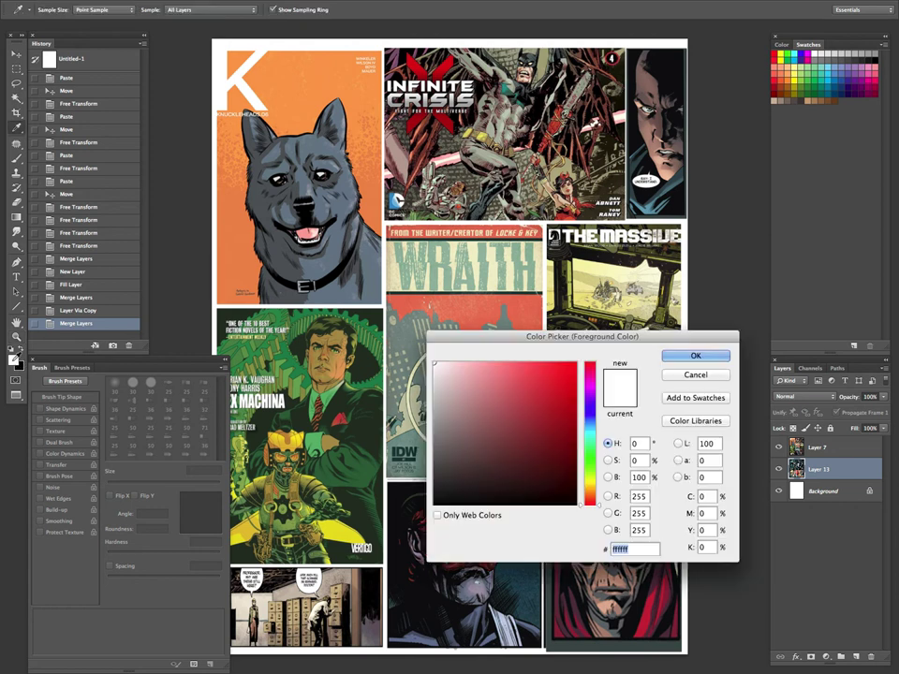
{"action": "left_click", "coordinate": [697, 374]}
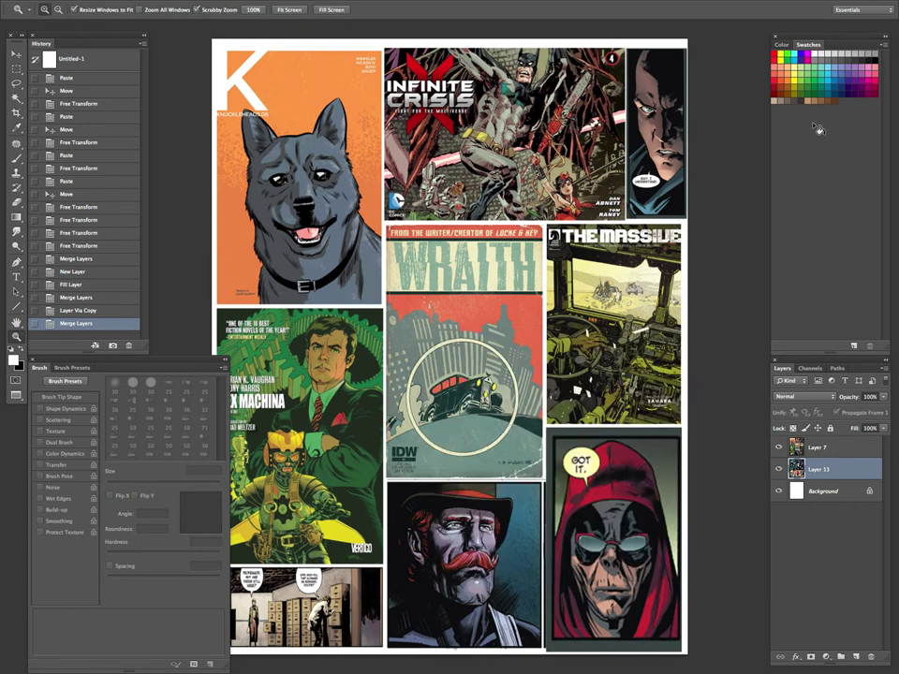
{"action": "left_click", "coordinate": [852, 110]}
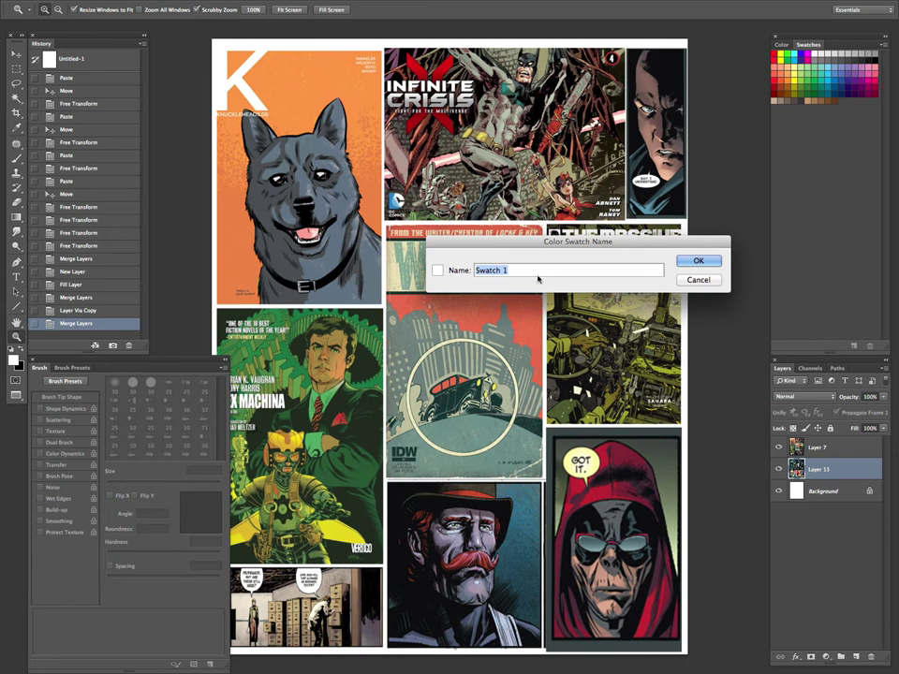
{"action": "left_click", "coordinate": [699, 279]}
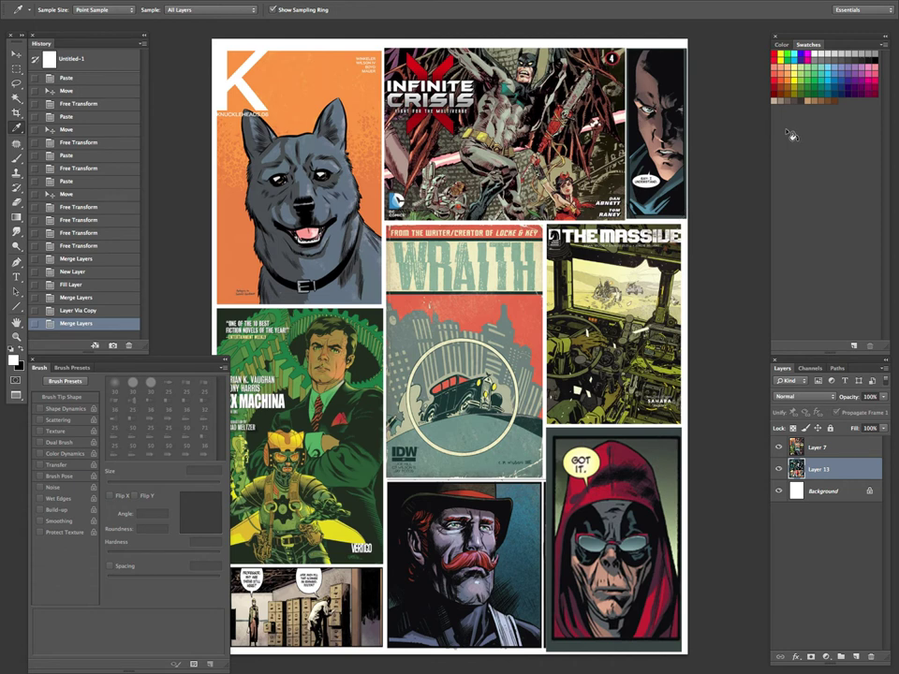
Add white swatches with their default names until the partly filled last palette row is complete
{"action": "left_click", "coordinate": [846, 109]}
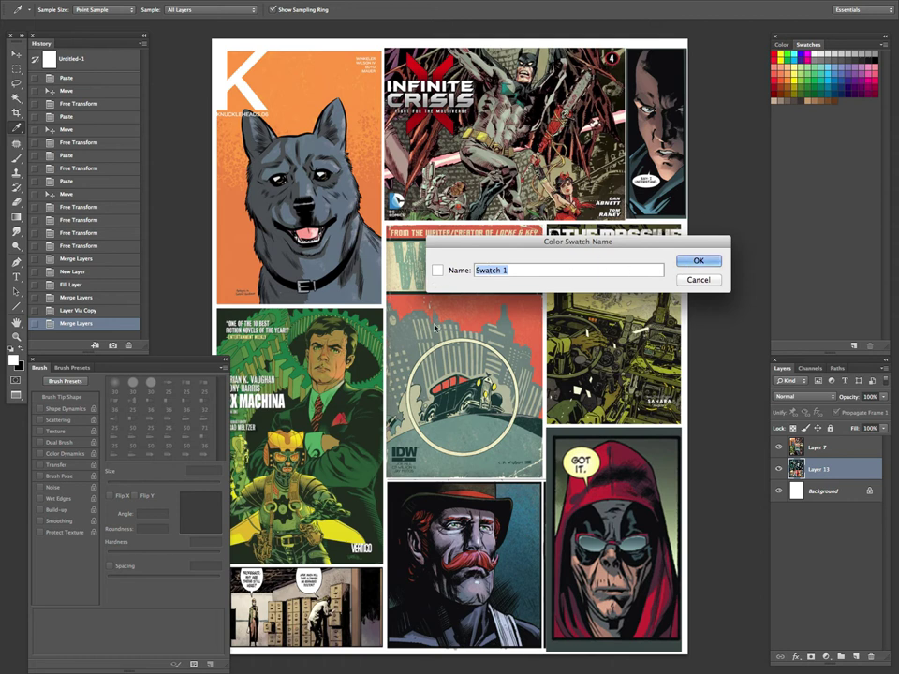
{"action": "key", "text": "Return"}
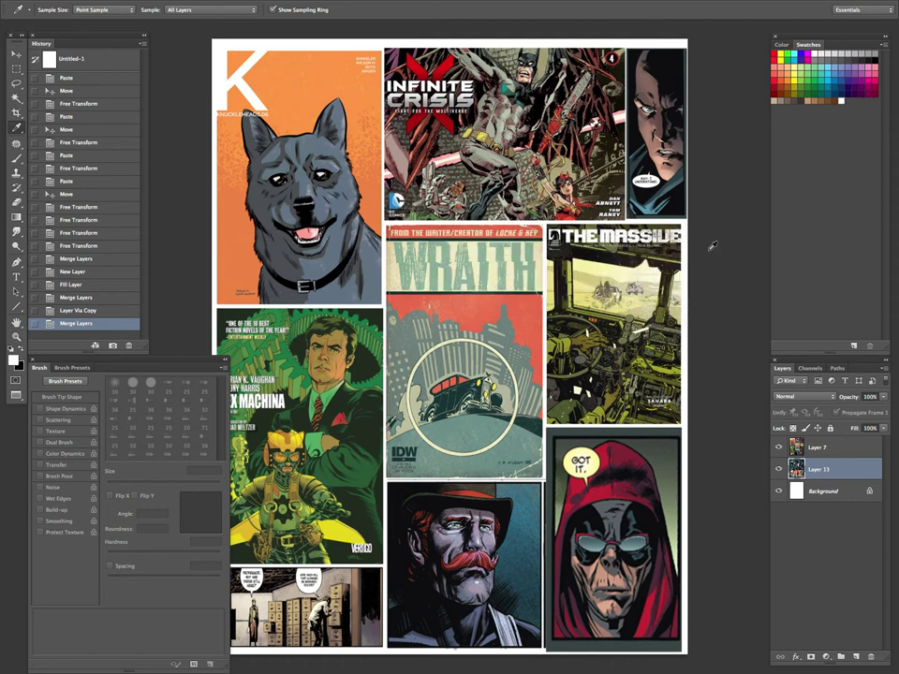
{"action": "left_click", "coordinate": [857, 110]}
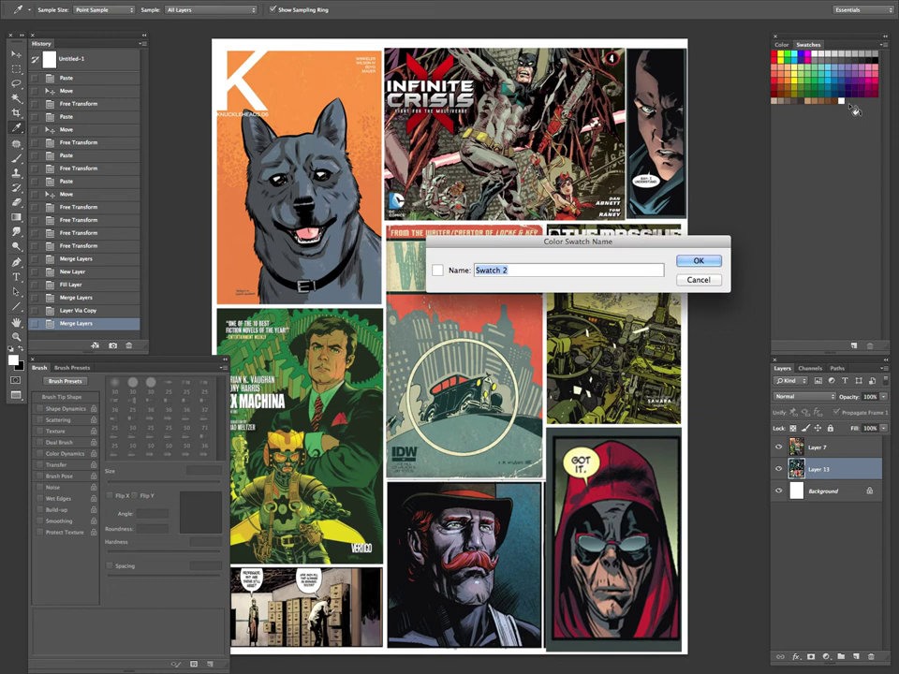
{"action": "key", "text": "Return"}
{"action": "left_click", "coordinate": [864, 109]}
{"action": "key", "text": "Return"}
{"action": "left_click", "coordinate": [867, 107]}
{"action": "key", "text": "Return"}
{"action": "left_click", "coordinate": [880, 109]}
{"action": "key", "text": "Return"}
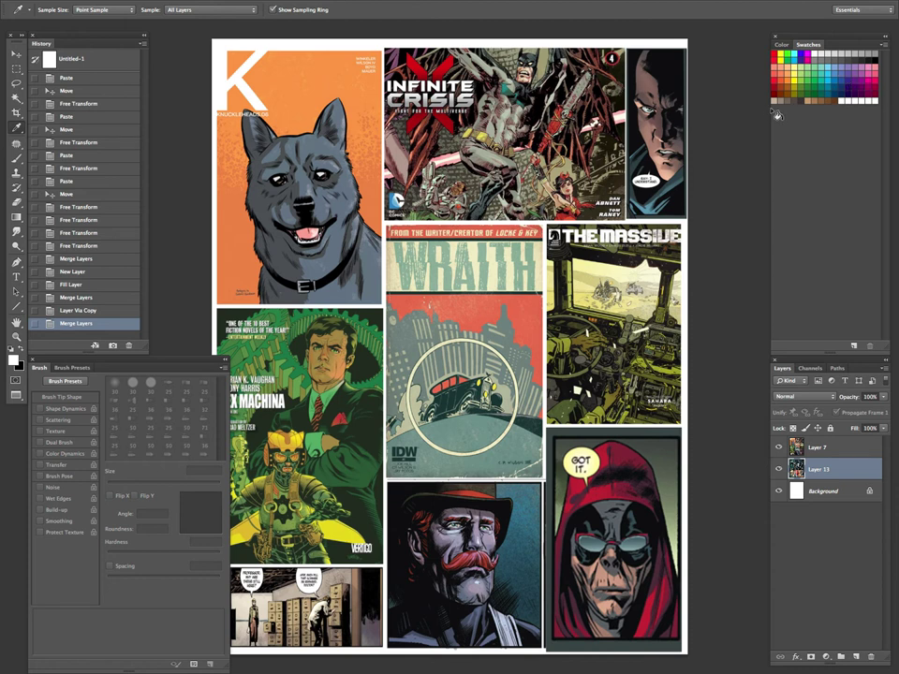
Keep adding white swatches with default names to fill one more full palette row as a separator
{"action": "left_click", "coordinate": [843, 96]}
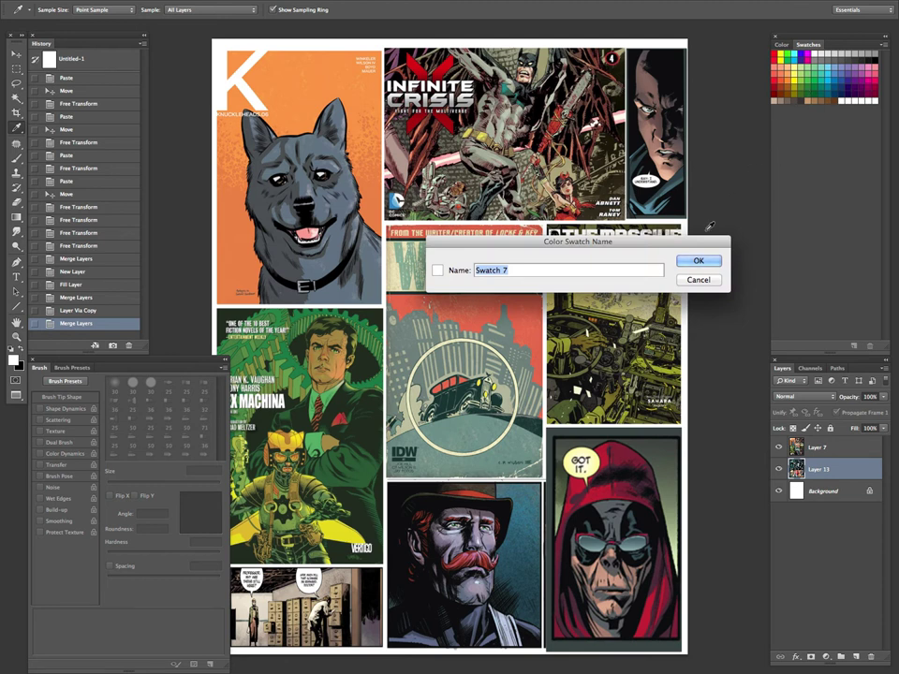
{"action": "left_click", "coordinate": [701, 261]}
{"action": "left_click", "coordinate": [792, 122]}
{"action": "key", "text": "Return"}
{"action": "left_click", "coordinate": [797, 116]}
{"action": "key", "text": "Return"}
{"action": "left_click", "coordinate": [799, 113]}
{"action": "key", "text": "Return"}
{"action": "left_click", "coordinate": [806, 112]}
{"action": "key", "text": "Return"}
{"action": "left_click", "coordinate": [815, 113]}
{"action": "key", "text": "Return"}
{"action": "left_click", "coordinate": [823, 113]}
{"action": "key", "text": "Return"}
{"action": "left_click", "coordinate": [829, 113]}
{"action": "key", "text": "Return"}
{"action": "left_click", "coordinate": [833, 113]}
{"action": "key", "text": "Return"}
{"action": "left_click", "coordinate": [839, 113]}
{"action": "key", "text": "Return"}
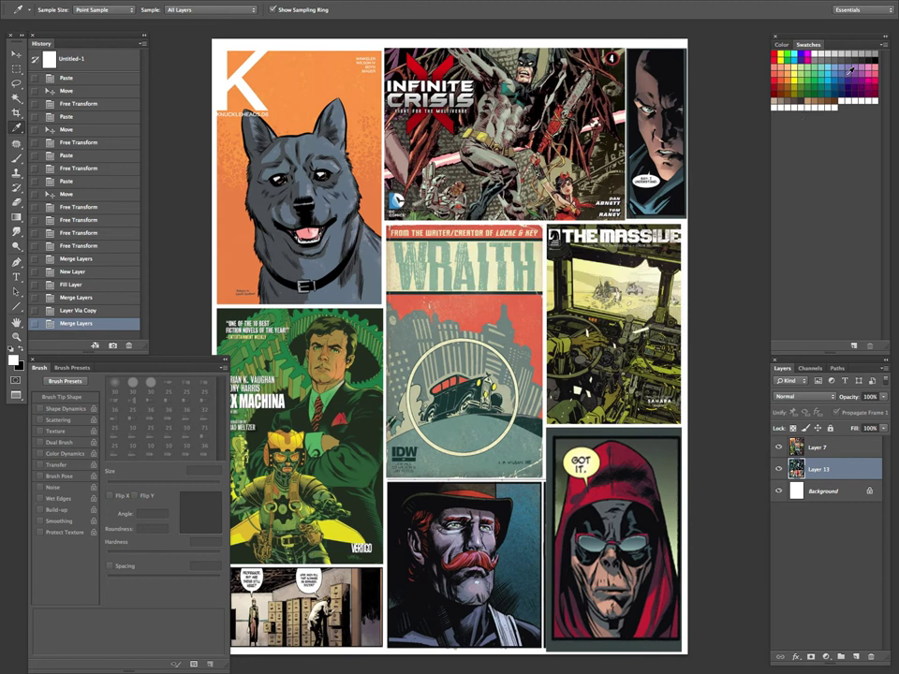
{"action": "left_click", "coordinate": [845, 113]}
{"action": "key", "text": "Return"}
{"action": "left_click", "coordinate": [847, 115]}
{"action": "key", "text": "Return"}
{"action": "left_click", "coordinate": [857, 114]}
{"action": "key", "text": "Return"}
{"action": "left_click", "coordinate": [864, 113]}
{"action": "key", "text": "Return"}
{"action": "left_click", "coordinate": [873, 113]}
{"action": "key", "text": "Return"}
{"action": "left_click", "coordinate": [873, 113]}
{"action": "key", "text": "Return"}
Sample the dark grey of the dog's shadowed fur and save it as a swatch below the white ones
{"action": "key", "text": "z"}
{"action": "left_click_drag", "start_coordinate": [263, 146], "coordinate": [500, 387]}
{"action": "left_click_drag", "start_coordinate": [475, 454], "coordinate": [542, 377]}
{"action": "key", "text": "i"}
{"action": "left_click", "coordinate": [346, 405]}
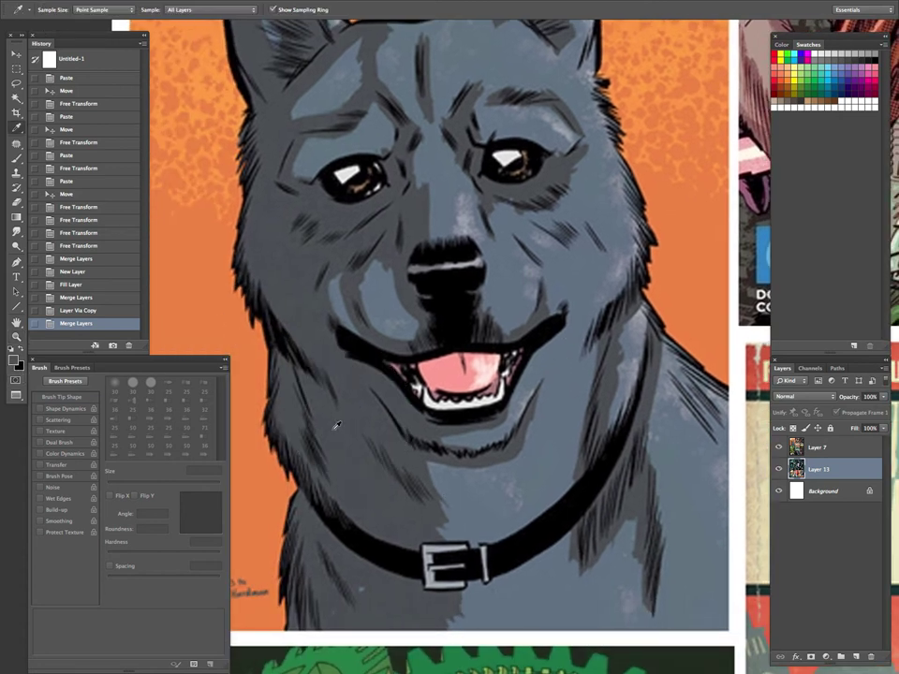
{"action": "left_click", "coordinate": [801, 121]}
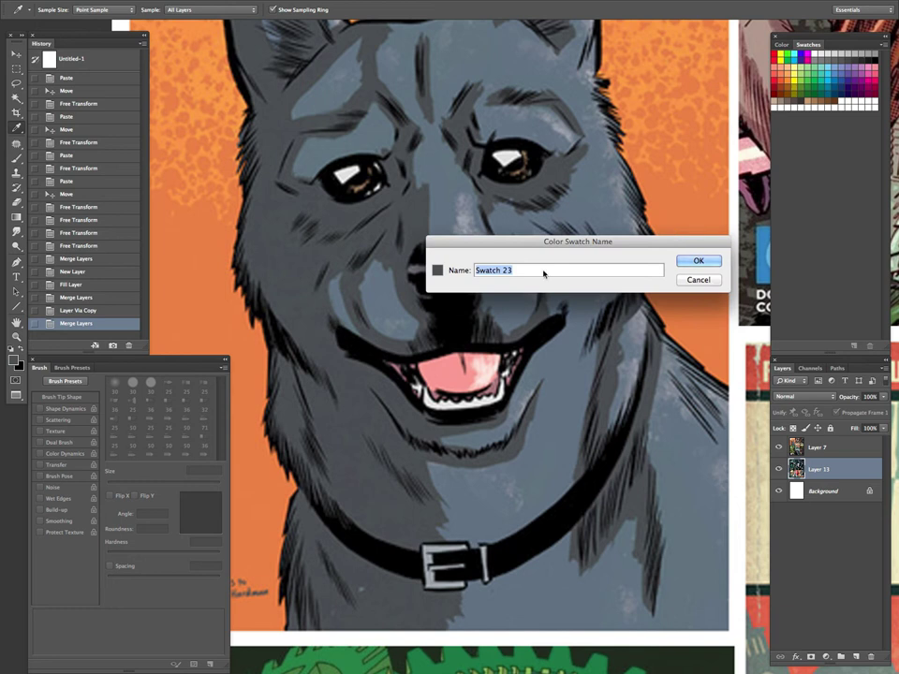
{"action": "key", "text": "Return"}
Save the blue-grey fur below the dog's chin and the pale highlight above its eye as swatches
{"action": "left_click", "coordinate": [480, 480]}
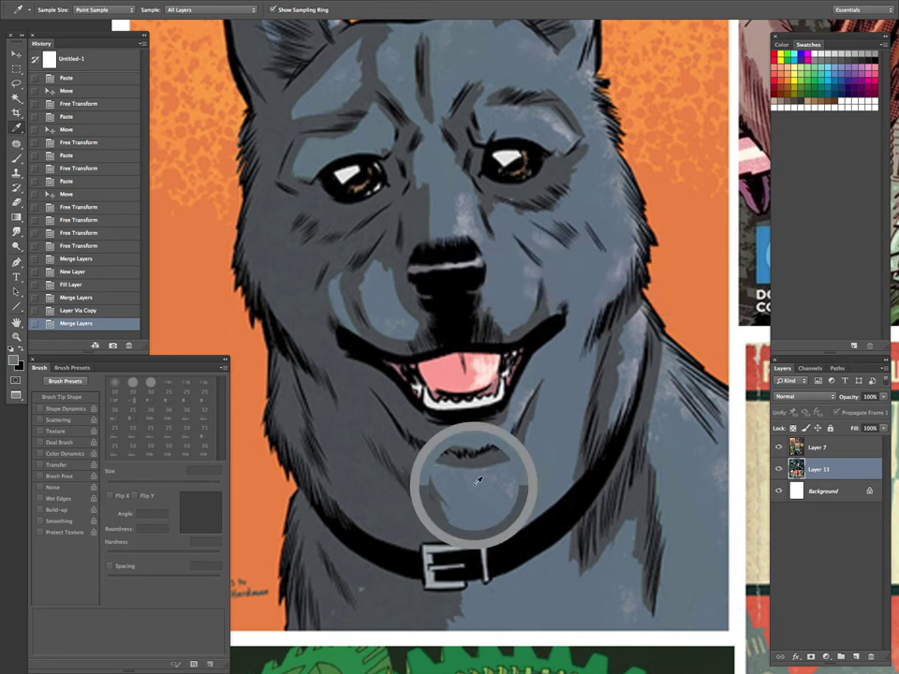
{"action": "left_click", "coordinate": [788, 155]}
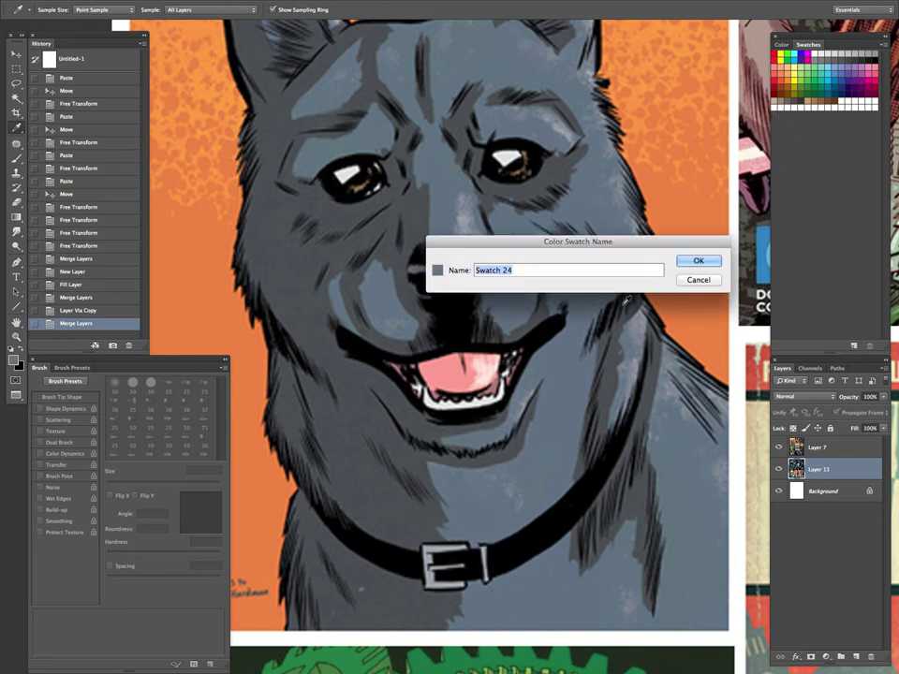
{"action": "left_click", "coordinate": [697, 262]}
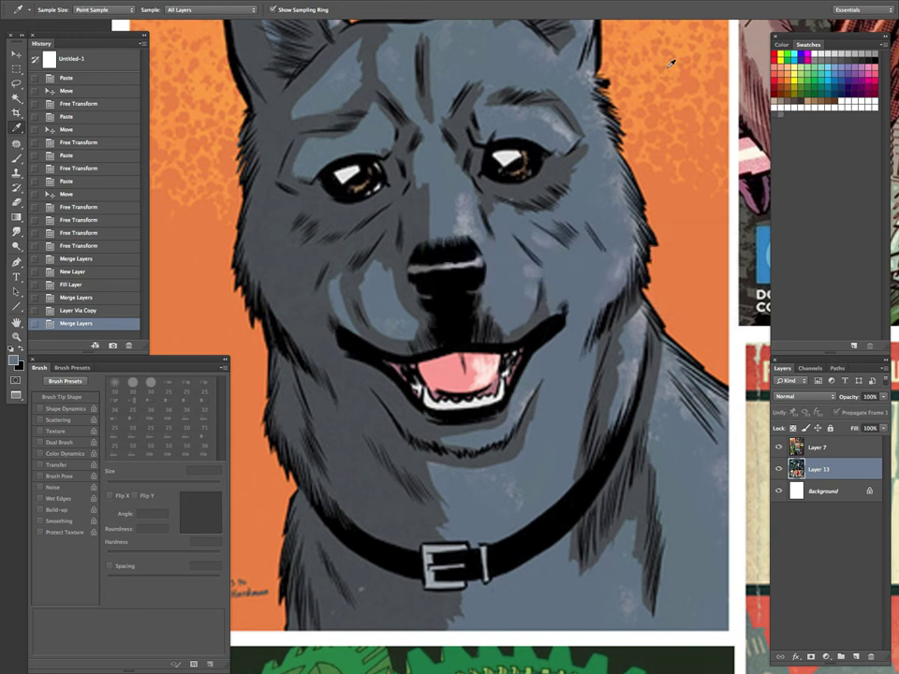
{"action": "left_click", "coordinate": [569, 123]}
{"action": "left_click", "coordinate": [815, 123]}
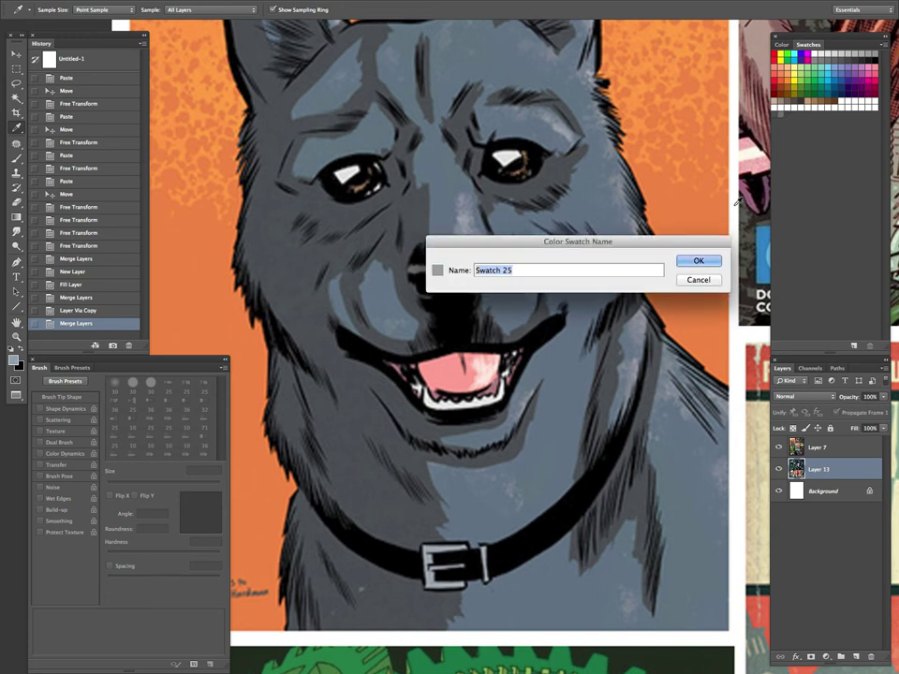
{"action": "left_click", "coordinate": [697, 264]}
Sample the deep orange background beside the dog and save it as a swatch
{"action": "left_click", "coordinate": [681, 215]}
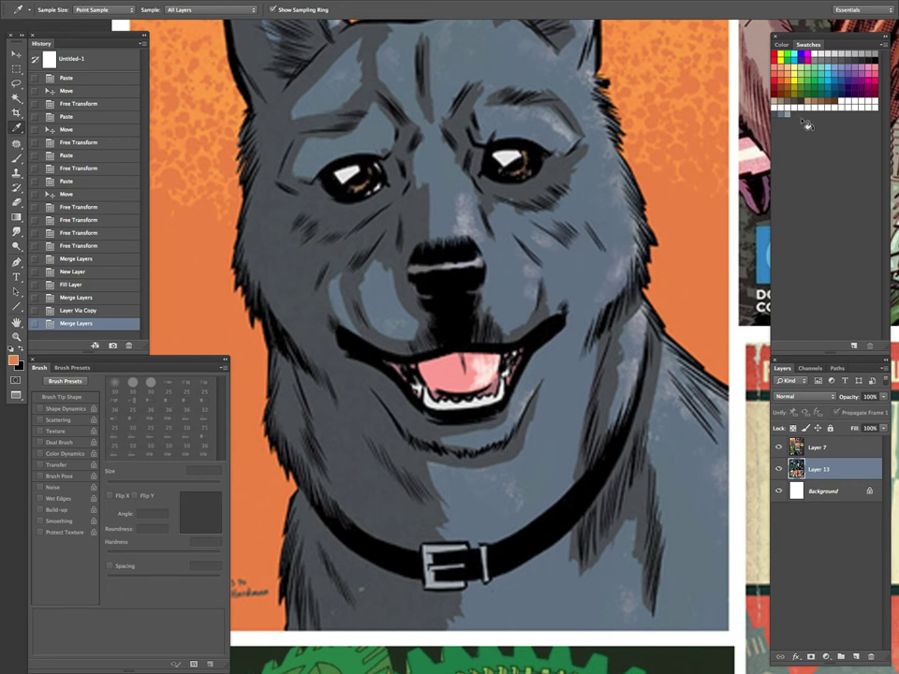
{"action": "left_click", "coordinate": [804, 124]}
{"action": "key", "text": "BackSpace"}
{"action": "left_click", "coordinate": [699, 278]}
{"action": "left_click", "coordinate": [818, 122]}
{"action": "left_click", "coordinate": [698, 263]}
Save two lighter oranges from the upper background of the dog cover as swatches
{"action": "scroll", "coordinate": [652, 201], "scroll_direction": "up", "scroll_amount": 5}
{"action": "left_click", "coordinate": [792, 140]}
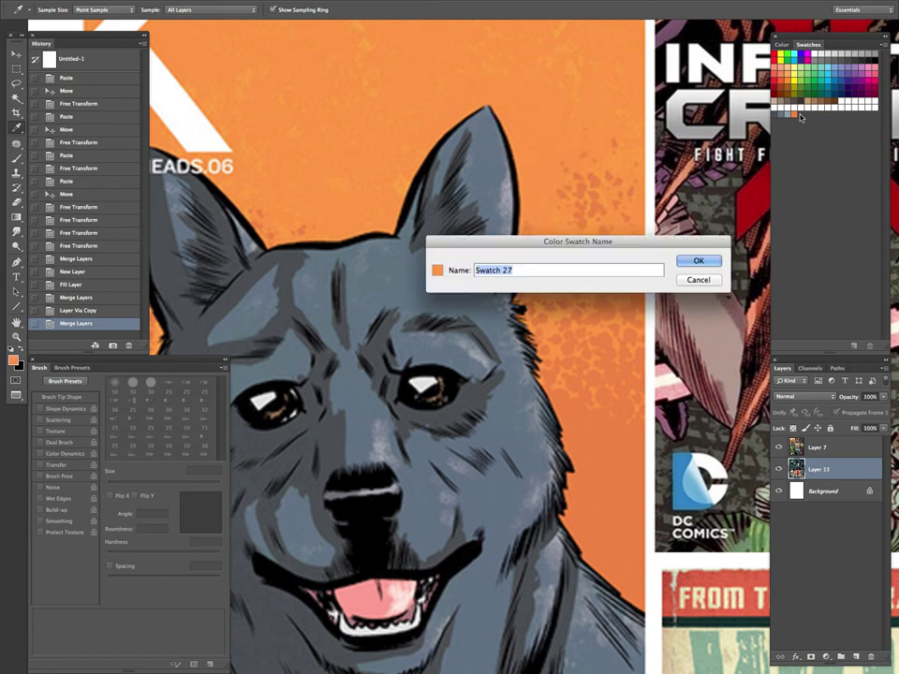
{"action": "left_click", "coordinate": [697, 258]}
{"action": "scroll", "coordinate": [509, 466], "scroll_direction": "down", "scroll_amount": 3}
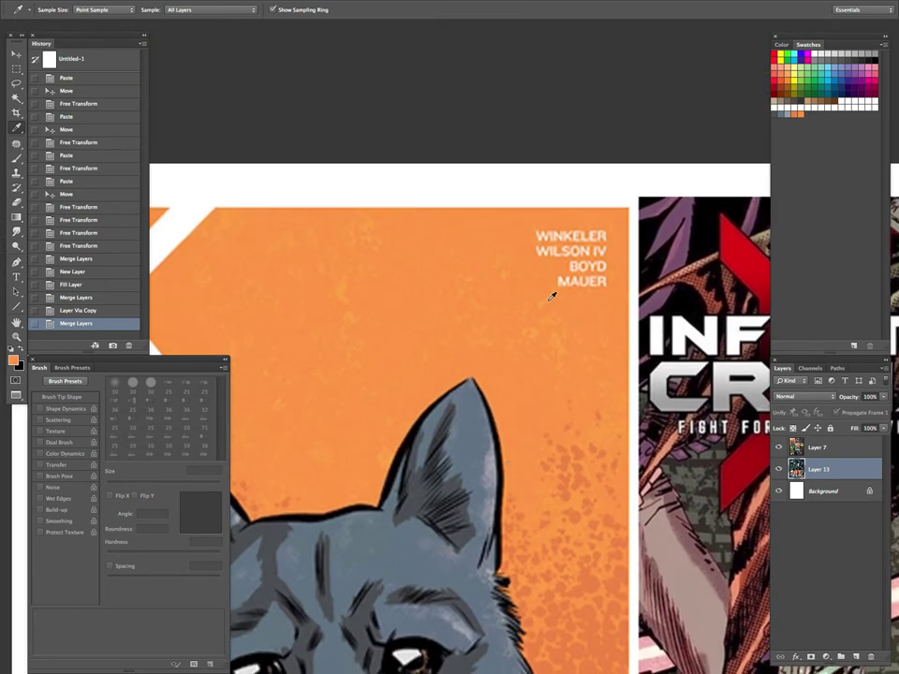
{"action": "left_click", "coordinate": [546, 301]}
{"action": "left_click", "coordinate": [810, 117]}
{"action": "left_click", "coordinate": [698, 263]}
Save three grey-green tones from Batman's suit on the Infinite Crisis cover as swatches
{"action": "left_click_drag", "start_coordinate": [653, 457], "coordinate": [383, 333]}
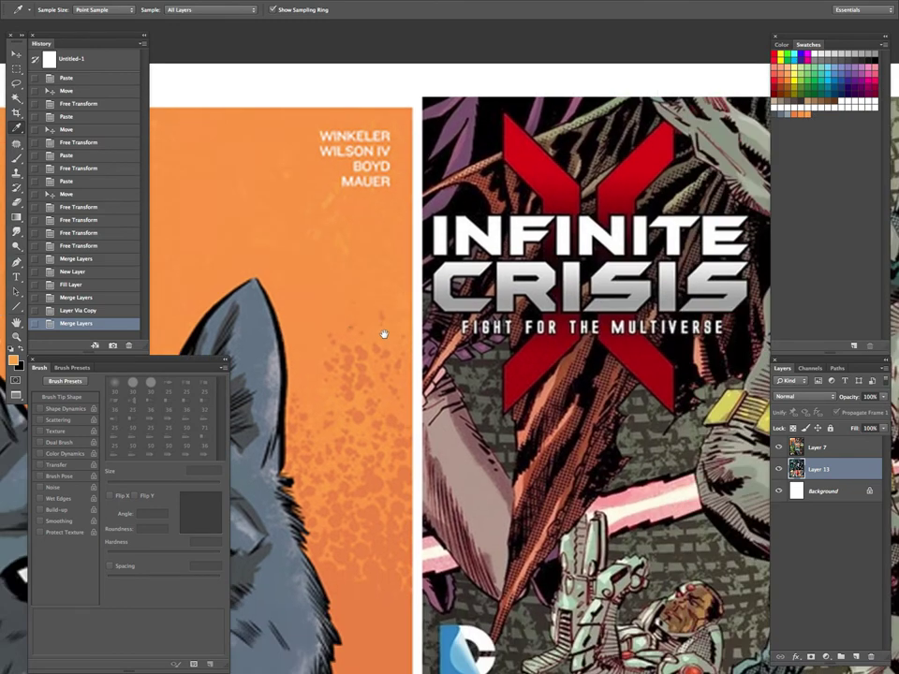
{"action": "left_click_drag", "start_coordinate": [671, 466], "coordinate": [502, 498]}
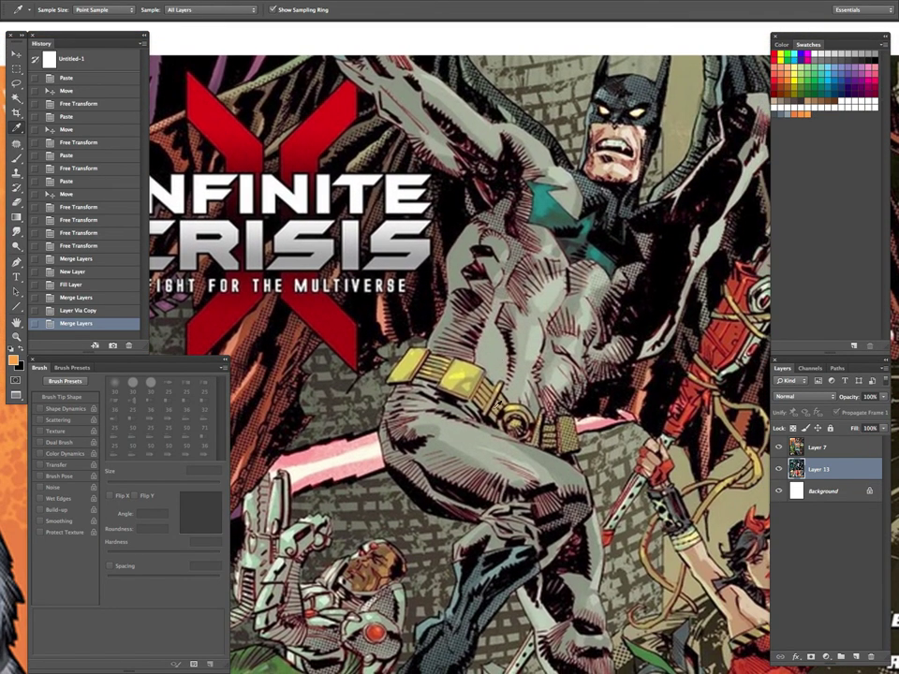
{"action": "left_click", "coordinate": [443, 444]}
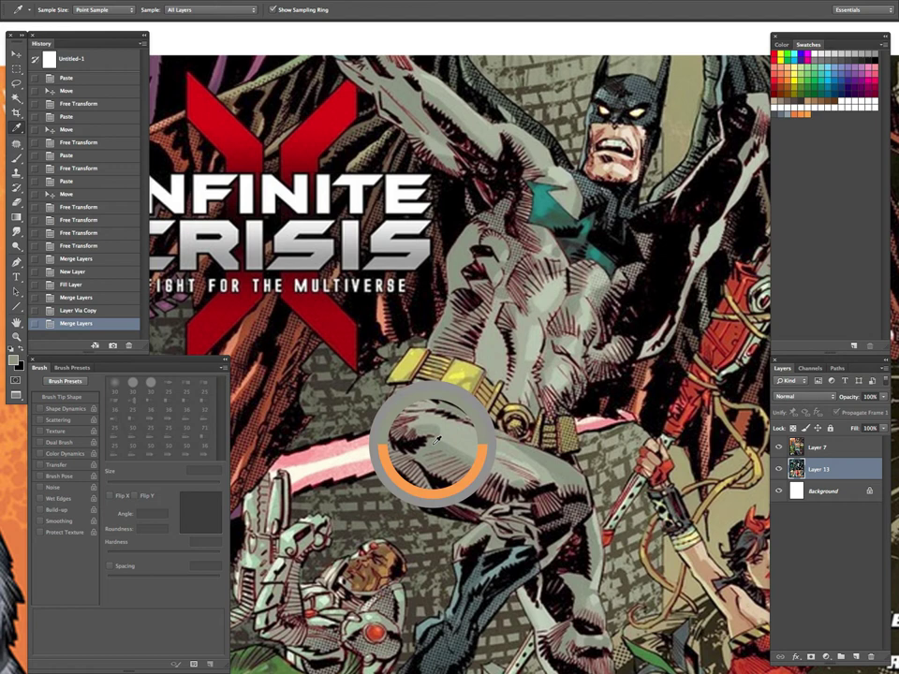
{"action": "left_click", "coordinate": [817, 118]}
{"action": "left_click", "coordinate": [694, 261]}
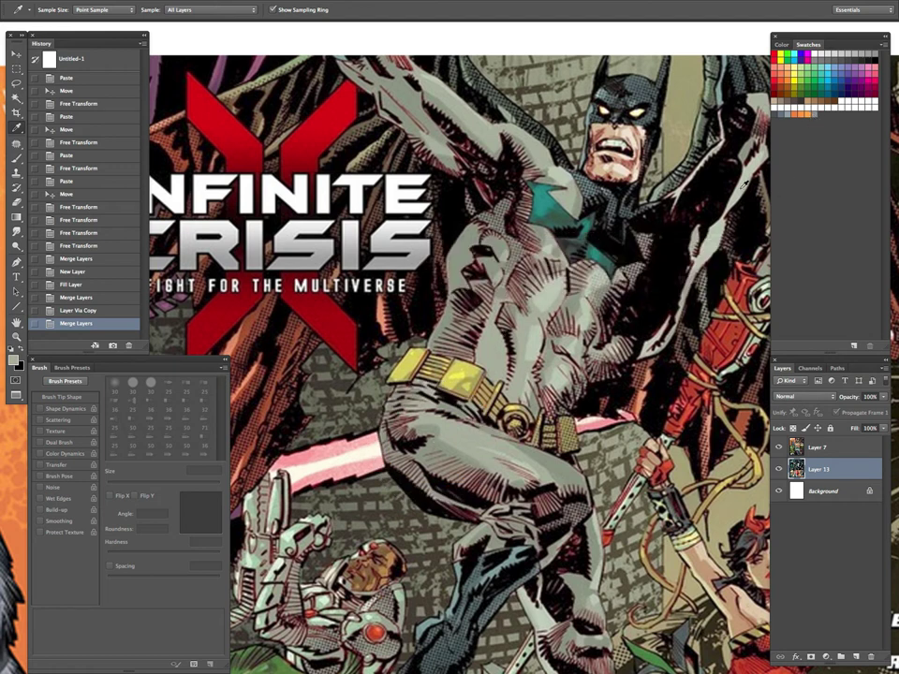
{"action": "left_click", "coordinate": [827, 121]}
{"action": "left_click", "coordinate": [697, 258]}
{"action": "left_click", "coordinate": [794, 172]}
{"action": "left_click", "coordinate": [694, 260]}
Sample the dark brown shadow atop the head in the "Say: I understand" panel and save it as a swatch
{"action": "left_click_drag", "start_coordinate": [618, 505], "coordinate": [527, 230]}
{"action": "key", "text": "z"}
{"action": "left_click_drag", "start_coordinate": [525, 324], "coordinate": [441, 328]}
{"action": "left_click_drag", "start_coordinate": [547, 427], "coordinate": [594, 450]}
{"action": "left_click_drag", "start_coordinate": [633, 492], "coordinate": [468, 525]}
{"action": "left_click_drag", "start_coordinate": [586, 278], "coordinate": [515, 388]}
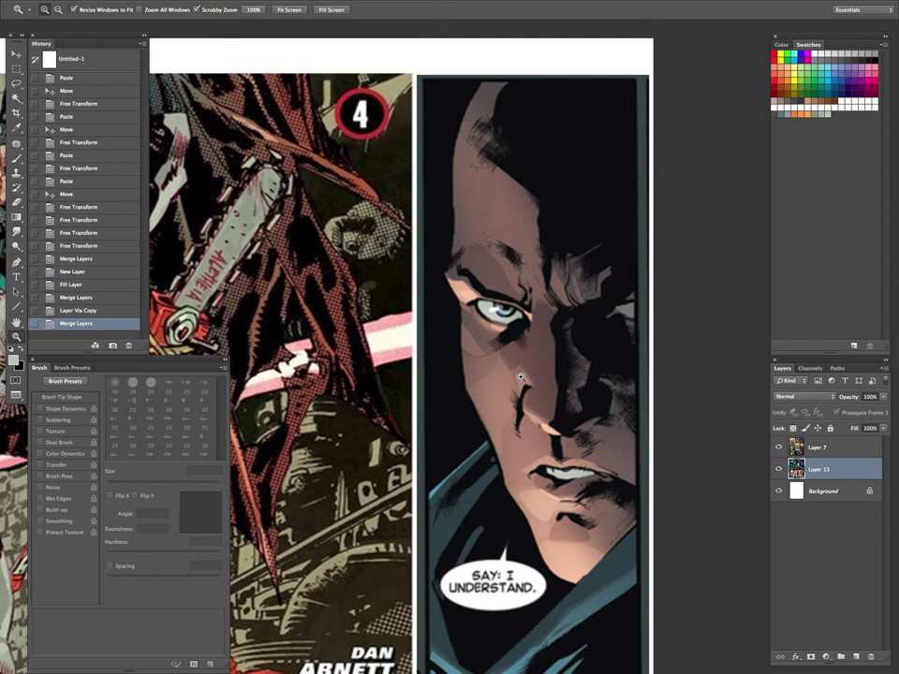
{"action": "key", "text": "i"}
{"action": "left_click", "coordinate": [490, 93]}
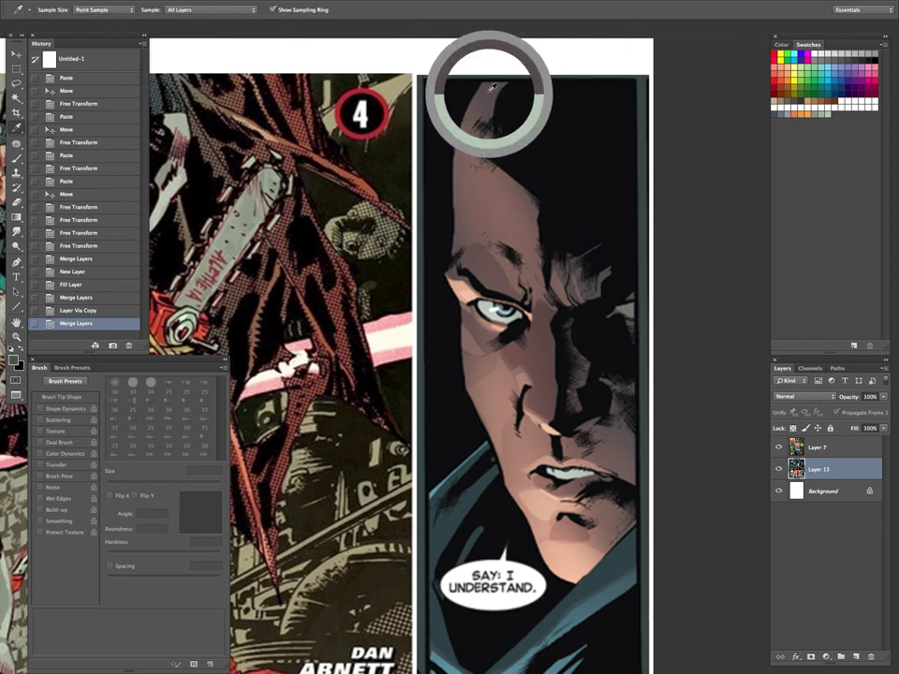
{"action": "left_click", "coordinate": [845, 128]}
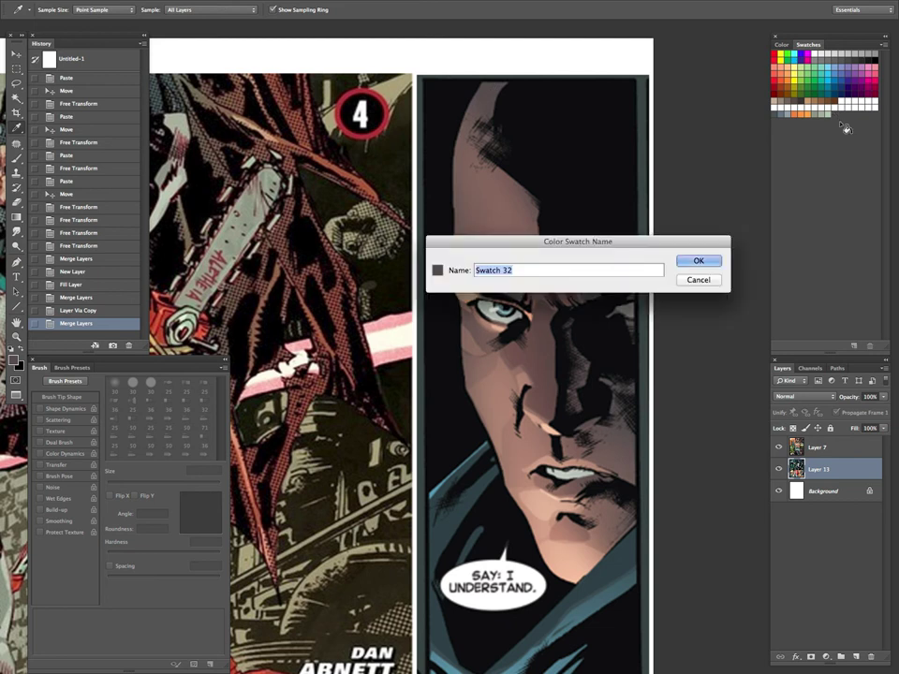
{"action": "left_click", "coordinate": [700, 261]}
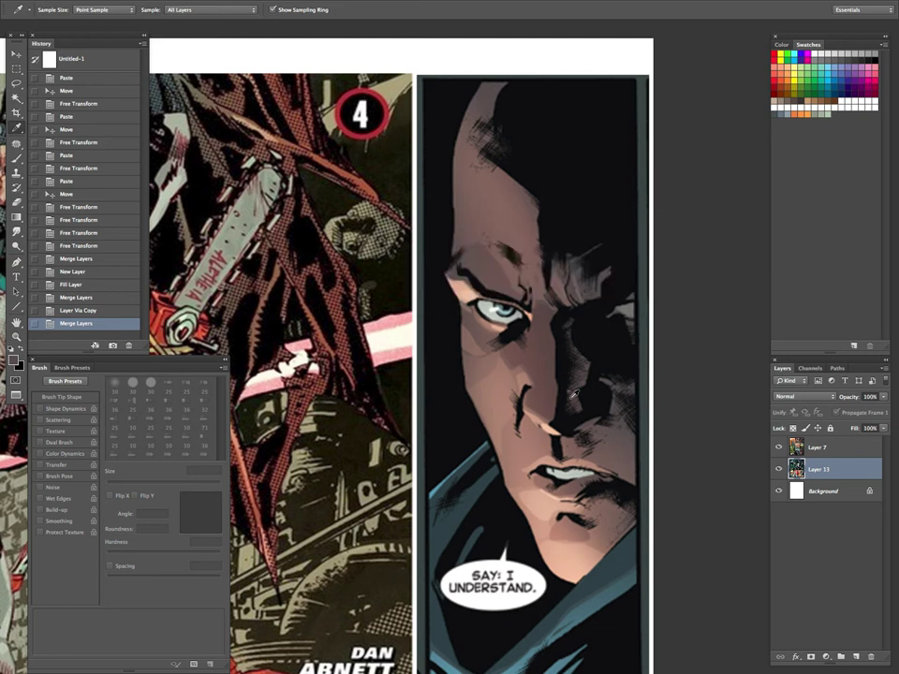
Save four more skin tones from the same shadowed face as swatches
{"action": "left_click", "coordinate": [579, 446]}
{"action": "left_click", "coordinate": [828, 140]}
{"action": "left_click", "coordinate": [695, 262]}
{"action": "left_click", "coordinate": [513, 460]}
{"action": "left_click", "coordinate": [828, 140]}
{"action": "left_click", "coordinate": [695, 262]}
{"action": "left_click", "coordinate": [831, 186]}
{"action": "left_click", "coordinate": [695, 262]}
{"action": "left_click", "coordinate": [813, 122]}
{"action": "left_click", "coordinate": [695, 262]}
Save an orange-brown skin tone from the suited man's face on the Ex Machina cover as a swatch
{"action": "scroll", "coordinate": [545, 541], "scroll_direction": "down", "scroll_amount": 1}
{"action": "left_click_drag", "start_coordinate": [546, 539], "coordinate": [645, 178]}
{"action": "left_click_drag", "start_coordinate": [578, 420], "coordinate": [515, 421]}
{"action": "left_click_drag", "start_coordinate": [509, 504], "coordinate": [710, 249]}
{"action": "left_click_drag", "start_coordinate": [472, 384], "coordinate": [719, 278]}
{"action": "left_click_drag", "start_coordinate": [504, 452], "coordinate": [615, 350]}
{"action": "left_click_drag", "start_coordinate": [550, 215], "coordinate": [653, 216]}
{"action": "left_click_drag", "start_coordinate": [464, 253], "coordinate": [520, 196]}
{"action": "left_click", "coordinate": [531, 331], "text": "alt"}
{"action": "key", "text": "Tab"}
{"action": "left_click", "coordinate": [553, 282], "text": "alt"}
{"action": "left_click_drag", "start_coordinate": [581, 232], "coordinate": [557, 329]}
{"action": "left_click_drag", "start_coordinate": [479, 266], "coordinate": [521, 242]}
{"action": "key", "text": "Tab"}
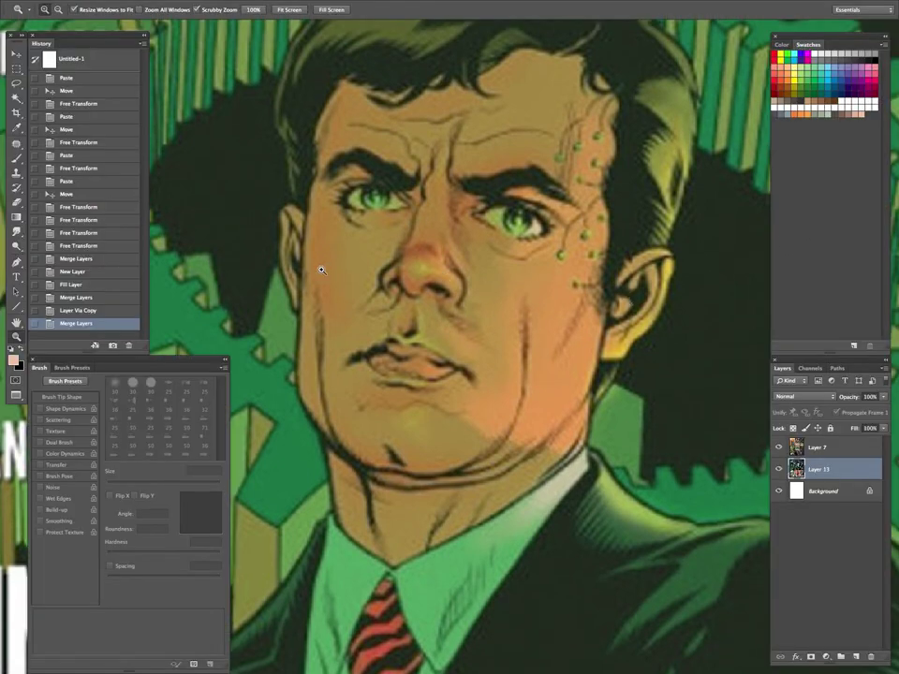
{"action": "key", "text": "i"}
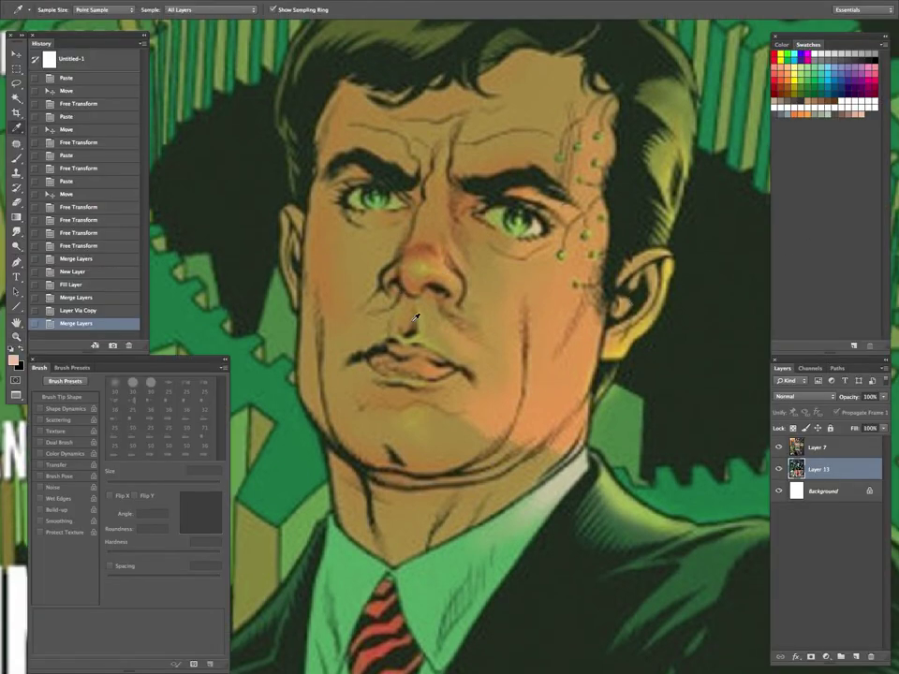
{"action": "left_click", "coordinate": [874, 120]}
{"action": "key", "text": "Return"}
Sample skin tones from both of the suited man's cheeks and save each as a swatch
{"action": "left_click", "coordinate": [365, 255]}
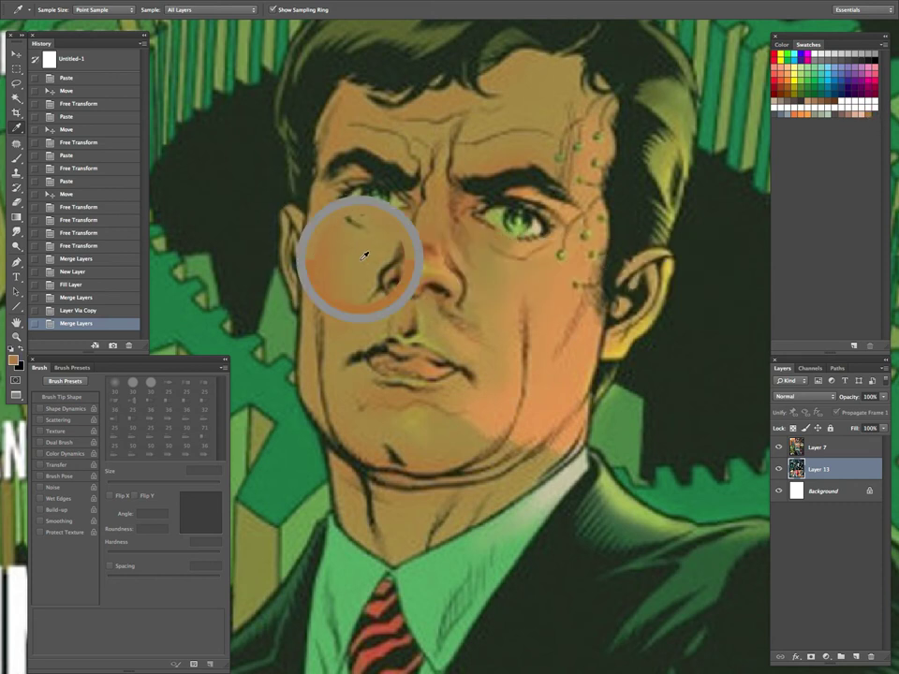
{"action": "left_click", "coordinate": [843, 124]}
{"action": "left_click", "coordinate": [696, 259]}
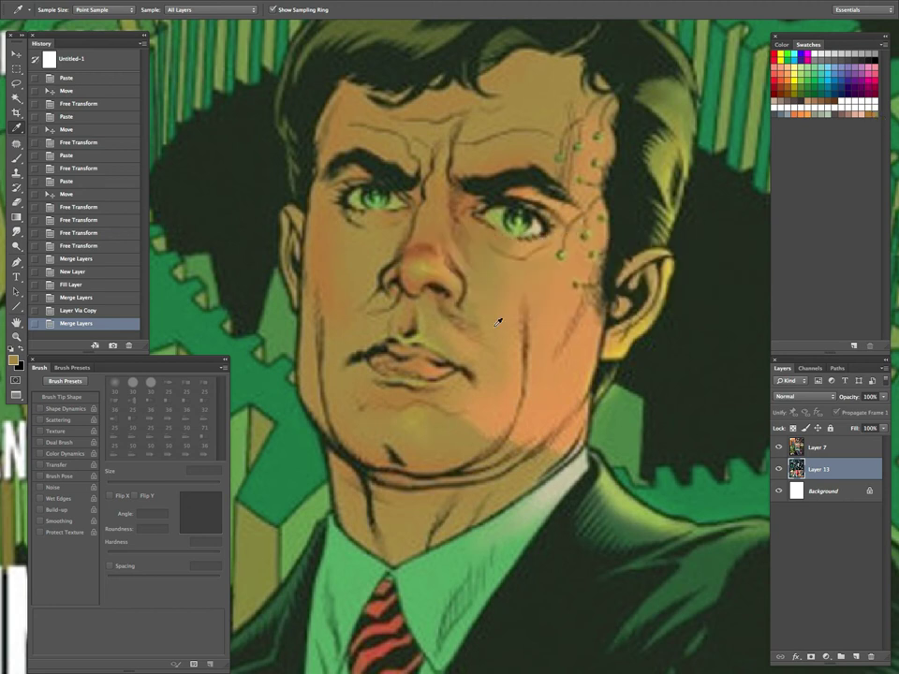
{"action": "left_click", "coordinate": [510, 317]}
{"action": "left_click", "coordinate": [780, 130]}
{"action": "left_click", "coordinate": [683, 260]}
Try saving the suited man's nose colour as a swatch, and delete the newest face-tone swatches
{"action": "left_click", "coordinate": [569, 388]}
{"action": "left_click", "coordinate": [411, 241]}
{"action": "left_click", "coordinate": [819, 138]}
{"action": "left_click", "coordinate": [699, 262]}
{"action": "left_click", "coordinate": [781, 120], "text": "alt"}
{"action": "left_click", "coordinate": [777, 122], "text": "alt"}
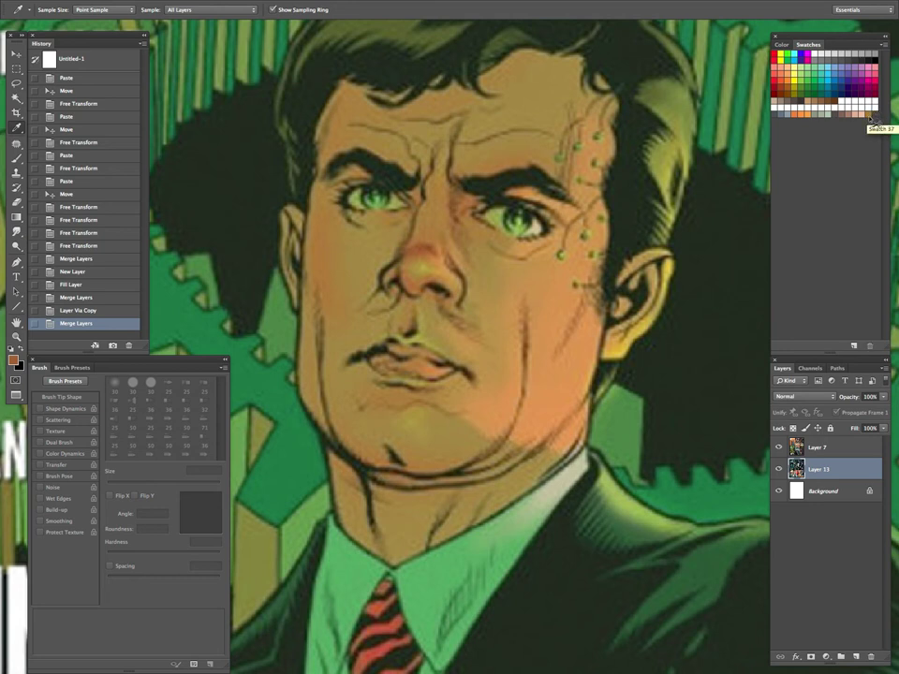
Save the reddish tone of the suited man's nose and the orange-tan of his outer cheek as swatches
{"action": "left_click", "coordinate": [426, 251]}
{"action": "left_click", "coordinate": [876, 118]}
{"action": "key", "text": "Return"}
{"action": "left_click", "coordinate": [326, 245]}
{"action": "left_click", "coordinate": [877, 120]}
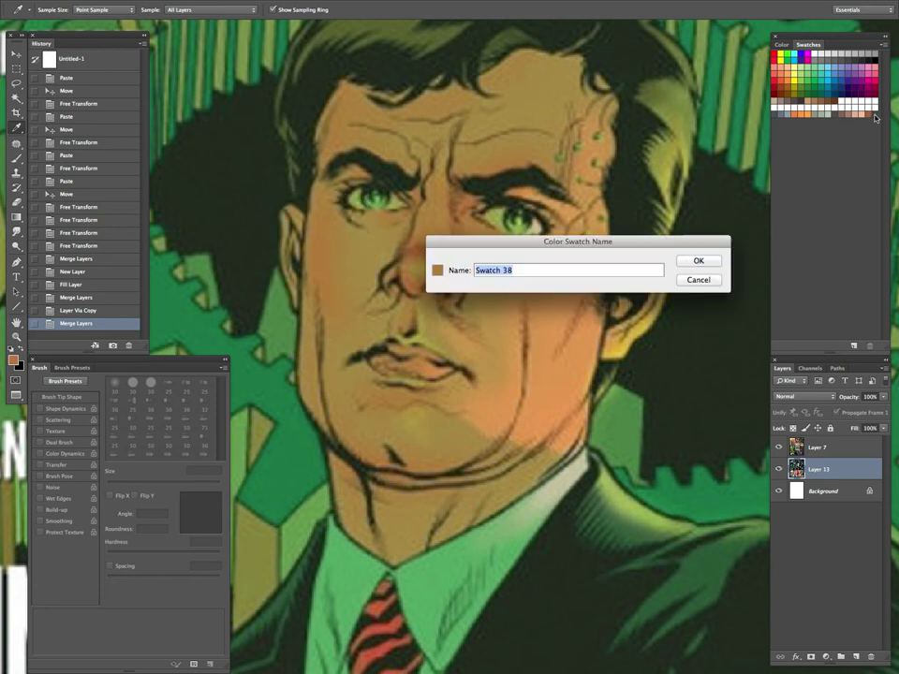
{"action": "left_click", "coordinate": [695, 265]}
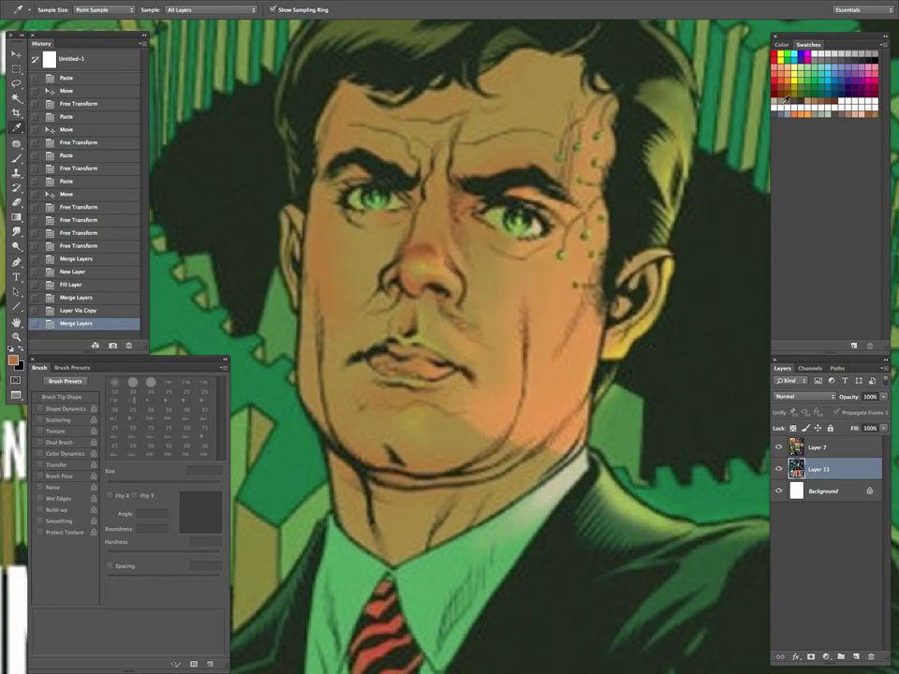
Sample the skin tones beside the suited man's mouth and on his lower cheek, and save each as a swatch
{"action": "left_click", "coordinate": [454, 337]}
{"action": "left_click", "coordinate": [801, 135]}
{"action": "left_click", "coordinate": [694, 256]}
{"action": "left_click", "coordinate": [509, 354]}
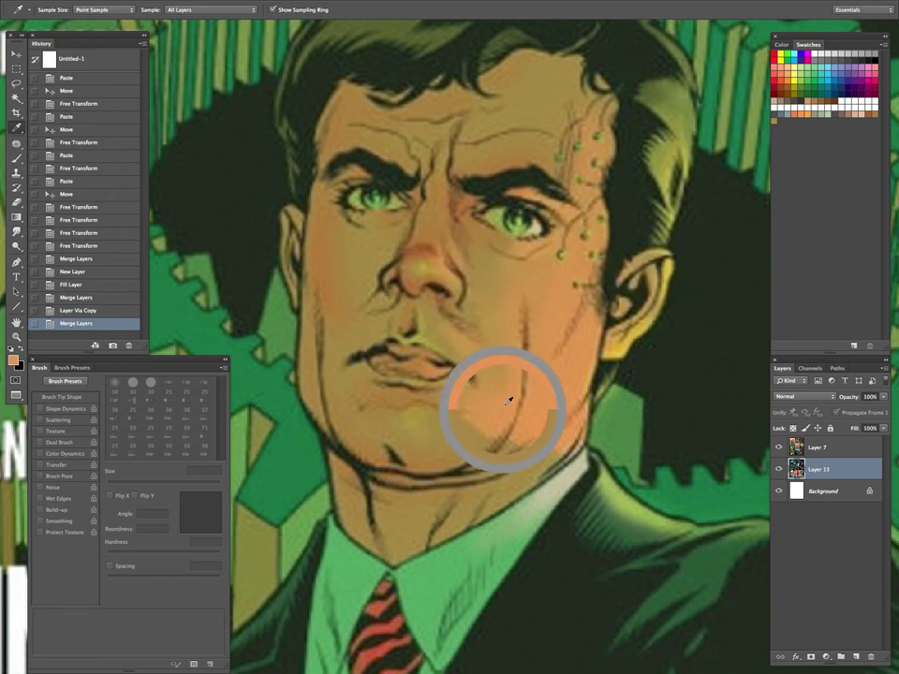
{"action": "left_click", "coordinate": [837, 138]}
{"action": "key", "text": "Return"}
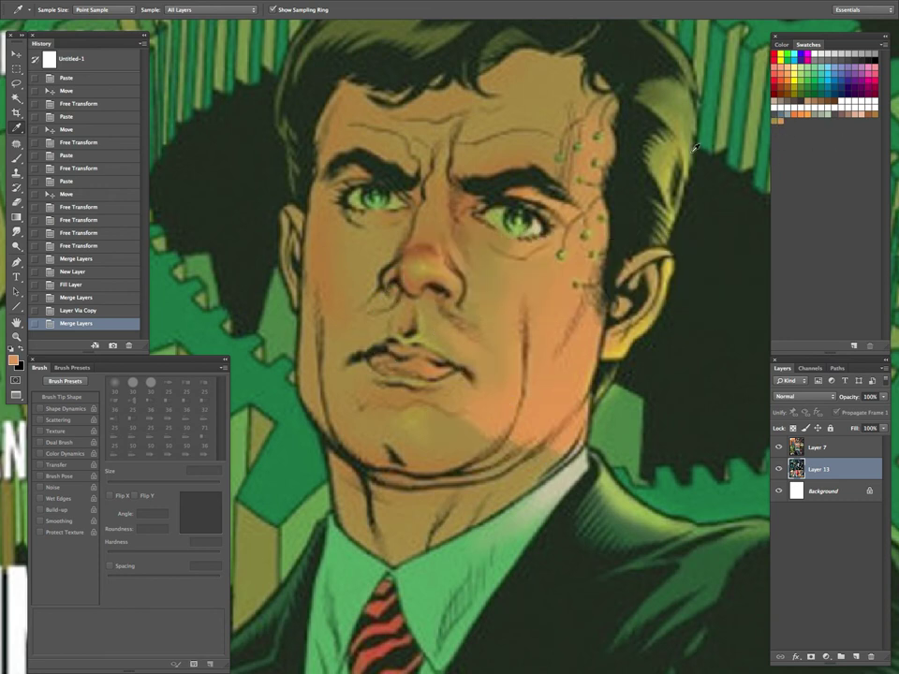
Save two greens and the pale highlight from the suited man's shirt collar on the Ex Machina cover as swatches
{"action": "left_click_drag", "start_coordinate": [536, 593], "coordinate": [555, 309]}
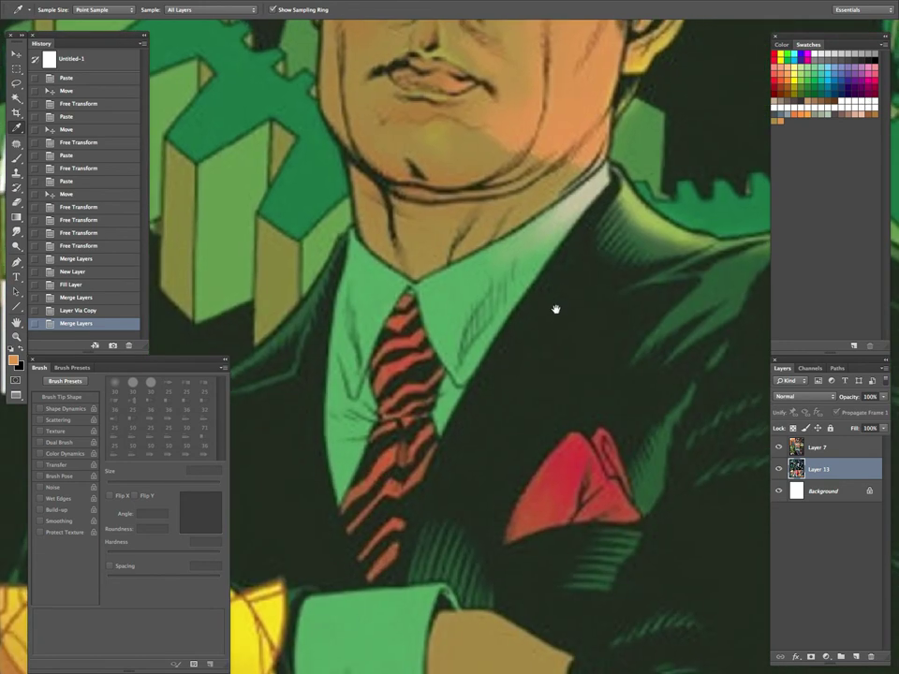
{"action": "left_click_drag", "start_coordinate": [629, 437], "coordinate": [504, 453]}
{"action": "left_click", "coordinate": [319, 323]}
{"action": "left_click", "coordinate": [793, 122]}
{"action": "left_click", "coordinate": [697, 261]}
{"action": "left_click_drag", "start_coordinate": [371, 291], "coordinate": [378, 287]}
{"action": "left_click", "coordinate": [802, 130]}
{"action": "left_click", "coordinate": [696, 261]}
{"action": "left_click_drag", "start_coordinate": [426, 249], "coordinate": [426, 248]}
{"action": "left_click", "coordinate": [808, 123]}
{"action": "left_click", "coordinate": [697, 262]}
Save the olive-green side of a background gear tooth on the Ex Machina cover as a swatch
{"action": "key", "text": "z"}
{"action": "left_click_drag", "start_coordinate": [543, 368], "coordinate": [431, 401]}
{"action": "left_click_drag", "start_coordinate": [568, 532], "coordinate": [539, 402]}
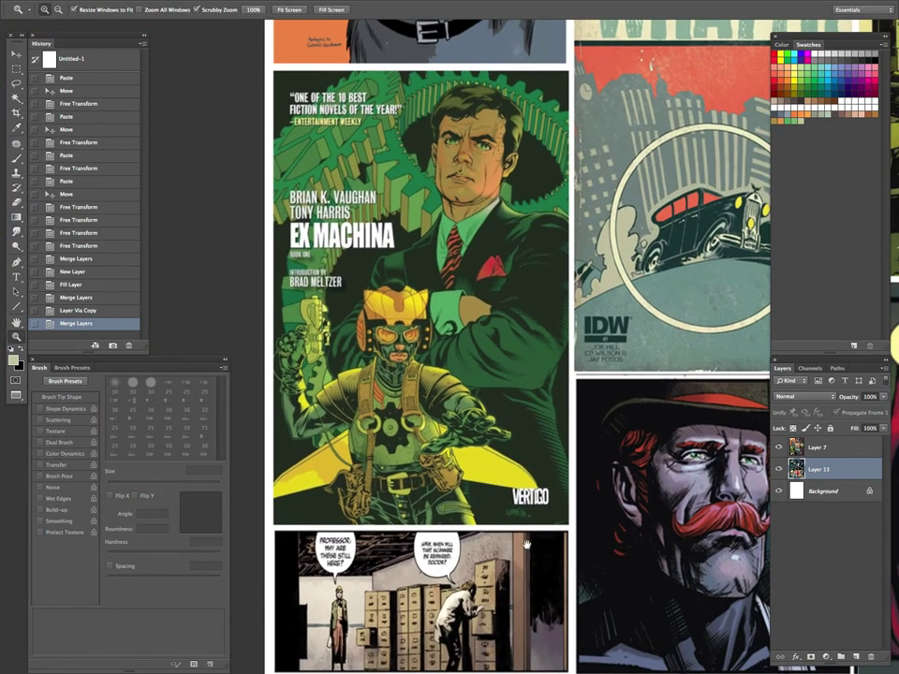
{"action": "left_click_drag", "start_coordinate": [638, 481], "coordinate": [571, 516]}
{"action": "left_click_drag", "start_coordinate": [343, 231], "coordinate": [410, 225]}
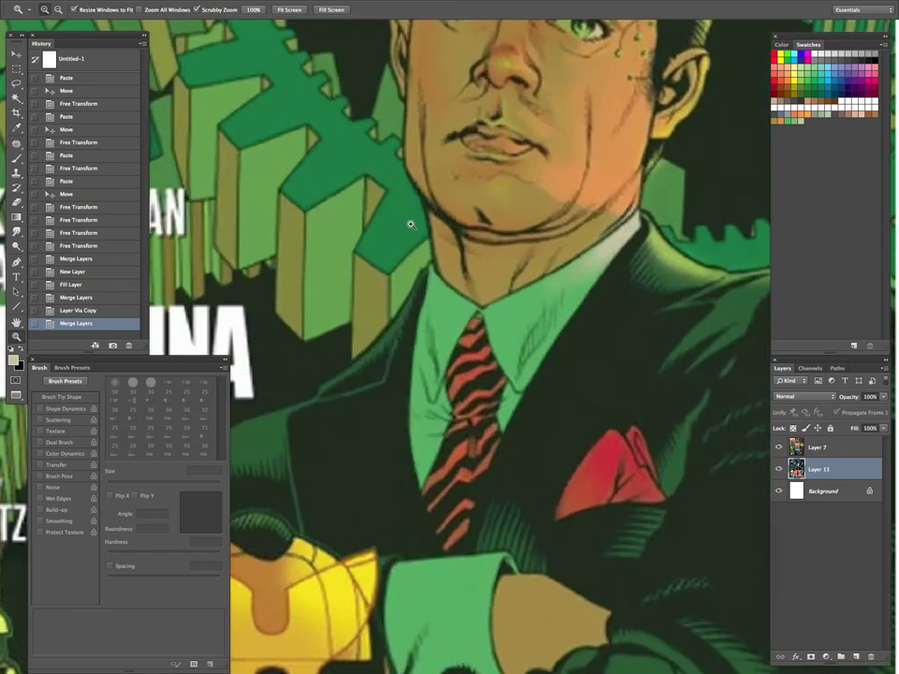
{"action": "key", "text": "i"}
{"action": "left_click", "coordinate": [382, 287]}
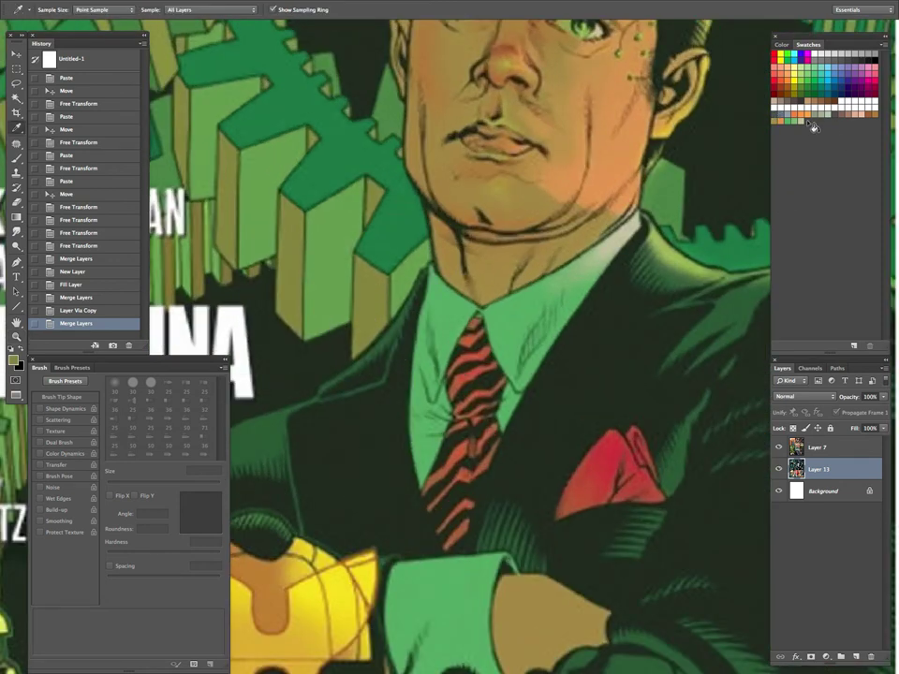
{"action": "left_click", "coordinate": [777, 118]}
{"action": "left_click", "coordinate": [698, 262]}
Save the red of the sky on the Wraith cover as a swatch
{"action": "left_click_drag", "start_coordinate": [638, 297], "coordinate": [412, 341]}
{"action": "key", "text": "z"}
{"action": "left_click_drag", "start_coordinate": [596, 309], "coordinate": [506, 309]}
{"action": "left_click_drag", "start_coordinate": [596, 549], "coordinate": [479, 397]}
{"action": "left_click_drag", "start_coordinate": [665, 365], "coordinate": [458, 554]}
{"action": "left_click_drag", "start_coordinate": [537, 262], "coordinate": [524, 432]}
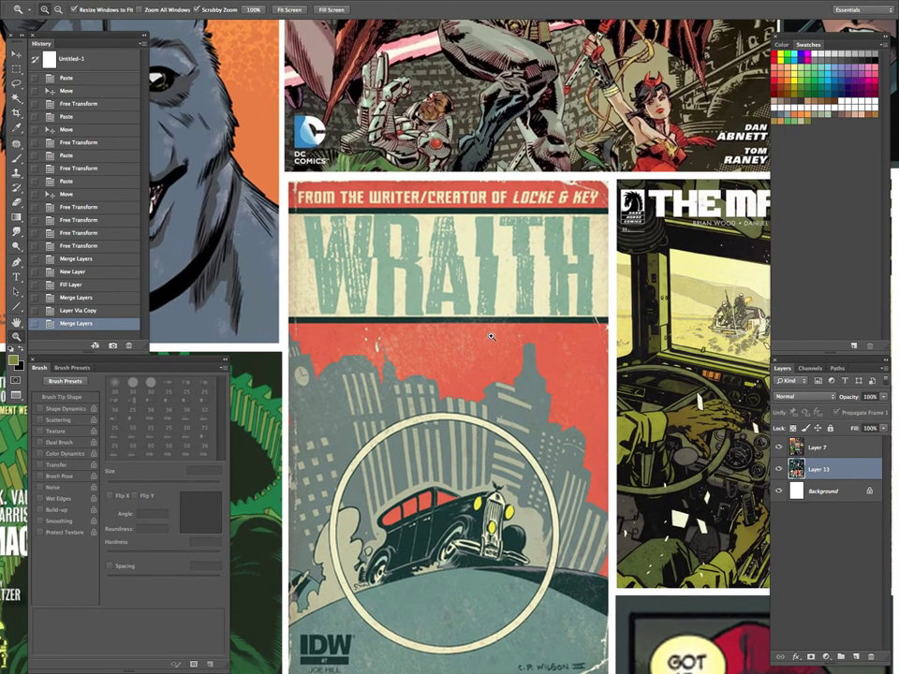
{"action": "key", "text": "i"}
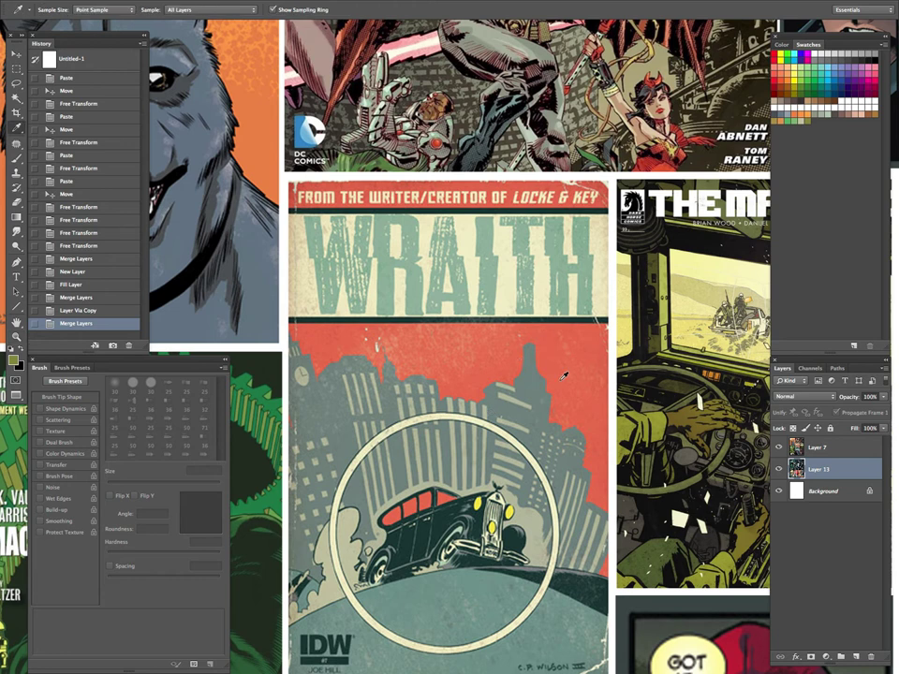
{"action": "left_click", "coordinate": [817, 126]}
{"action": "left_click", "coordinate": [699, 262]}
Save the grey-green of the skyline and a pale cream tone from the Wraith cover as swatches
{"action": "left_click", "coordinate": [538, 395]}
{"action": "left_click", "coordinate": [824, 126]}
{"action": "left_click", "coordinate": [699, 261]}
{"action": "left_click", "coordinate": [831, 121]}
{"action": "left_click", "coordinate": [692, 262]}
Save the dark tone of the windscreen pillar and the olive green of the clothing on The Massive cover as swatches
{"action": "left_click_drag", "start_coordinate": [558, 559], "coordinate": [402, 425]}
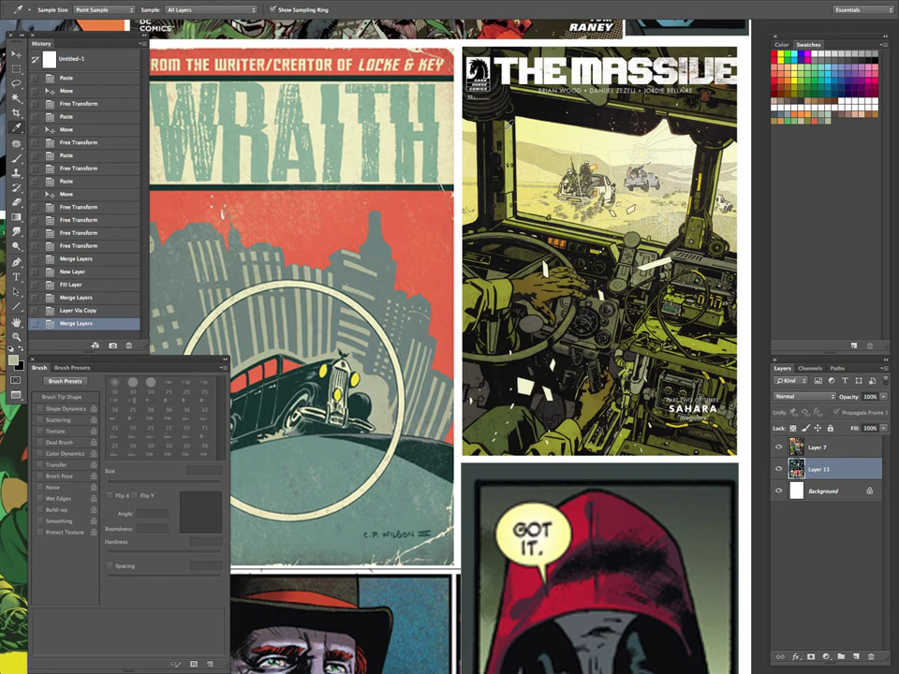
{"action": "left_click", "coordinate": [497, 129]}
{"action": "left_click", "coordinate": [853, 131]}
{"action": "left_click", "coordinate": [693, 261]}
{"action": "left_click", "coordinate": [486, 429]}
{"action": "left_click", "coordinate": [855, 129]}
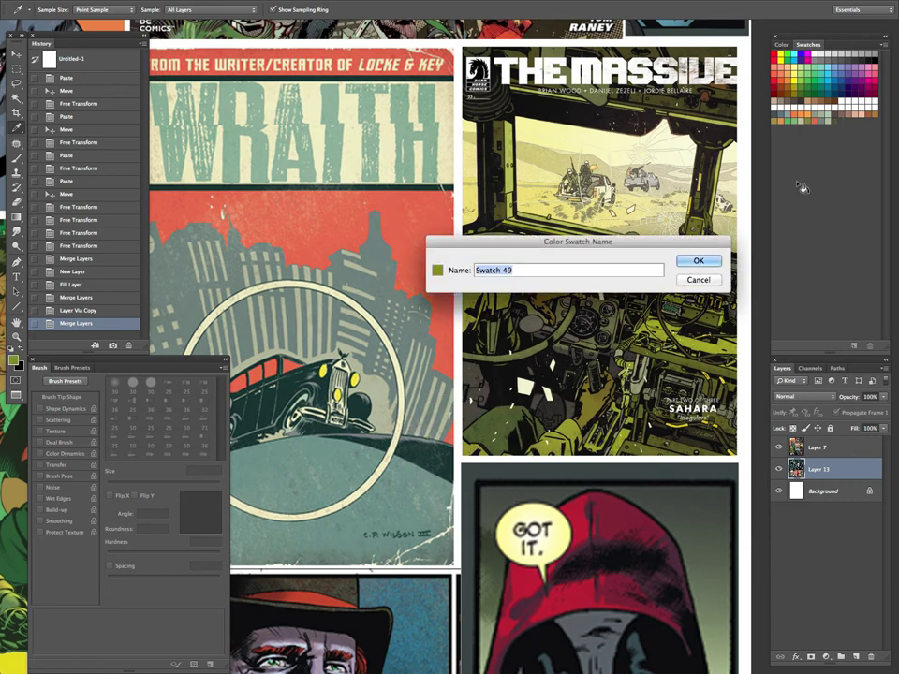
{"action": "left_click", "coordinate": [705, 262]}
Save the olive-brown of the lower hand and the tone of the adjoining forearm on The Massive cover as swatches
{"action": "left_click", "coordinate": [600, 397]}
{"action": "left_click", "coordinate": [854, 126]}
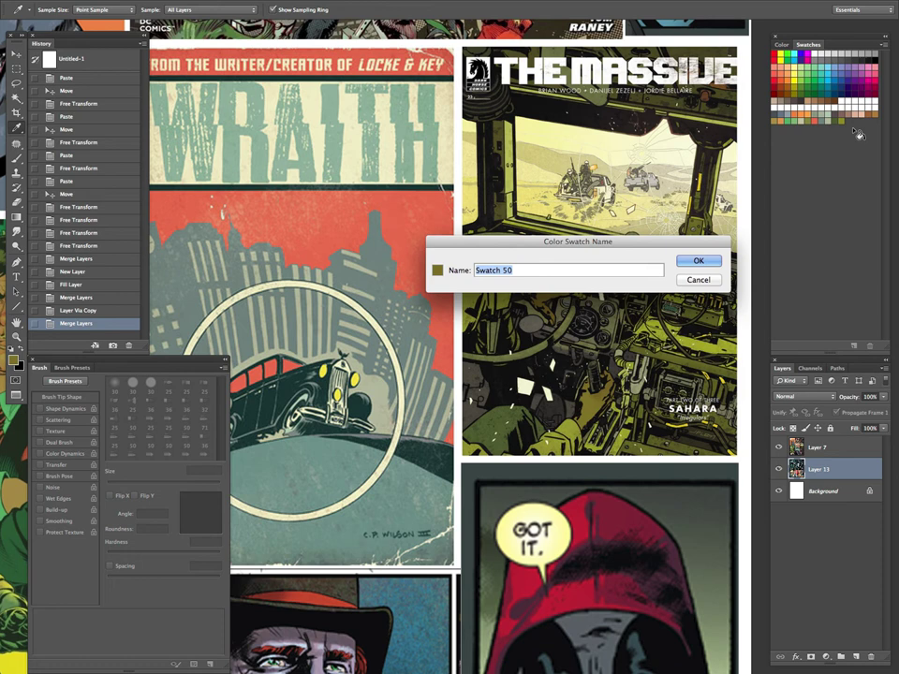
{"action": "left_click", "coordinate": [698, 262]}
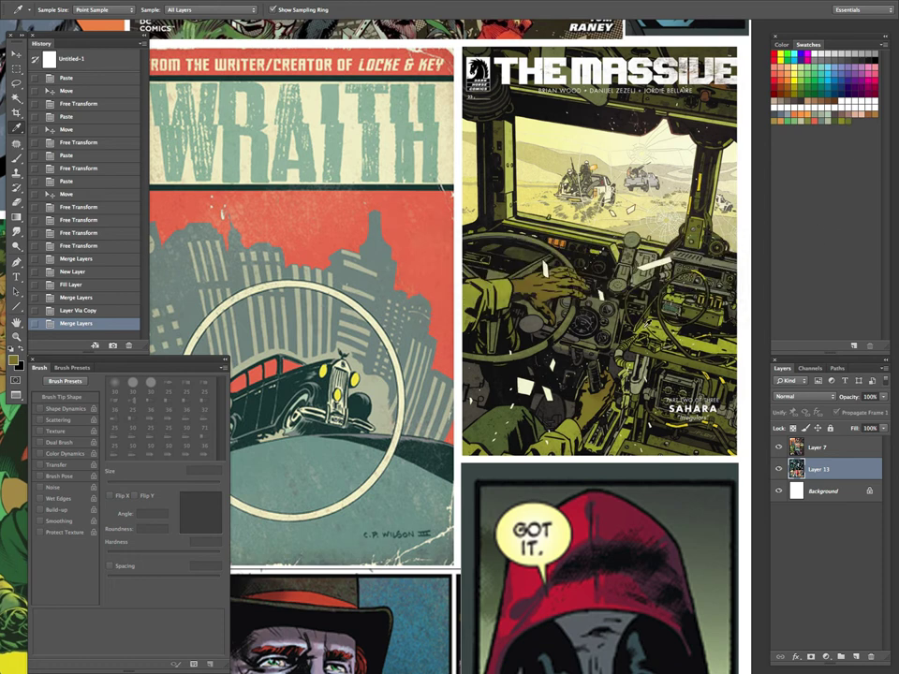
{"action": "left_click", "coordinate": [569, 426]}
{"action": "left_click", "coordinate": [857, 126]}
{"action": "left_click", "coordinate": [701, 261]}
Save the brown near the driver's hand on the wheel and a khaki yellow from the windscreen's edge as swatches
{"action": "left_click", "coordinate": [525, 286]}
{"action": "left_click", "coordinate": [867, 126]}
{"action": "key", "text": "Return"}
{"action": "left_click", "coordinate": [511, 133]}
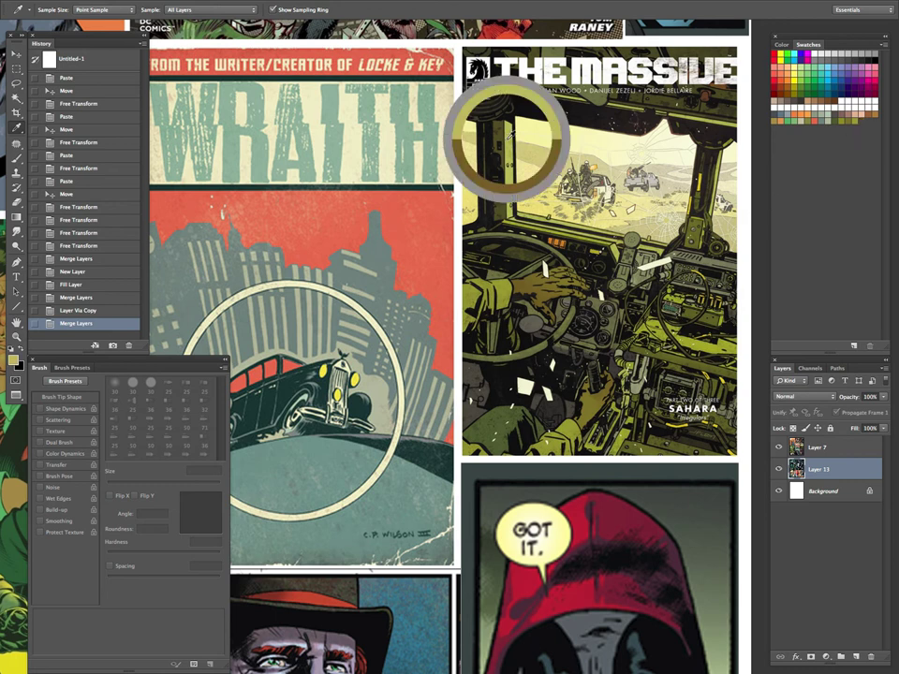
{"action": "left_click", "coordinate": [864, 126]}
{"action": "left_click", "coordinate": [697, 262]}
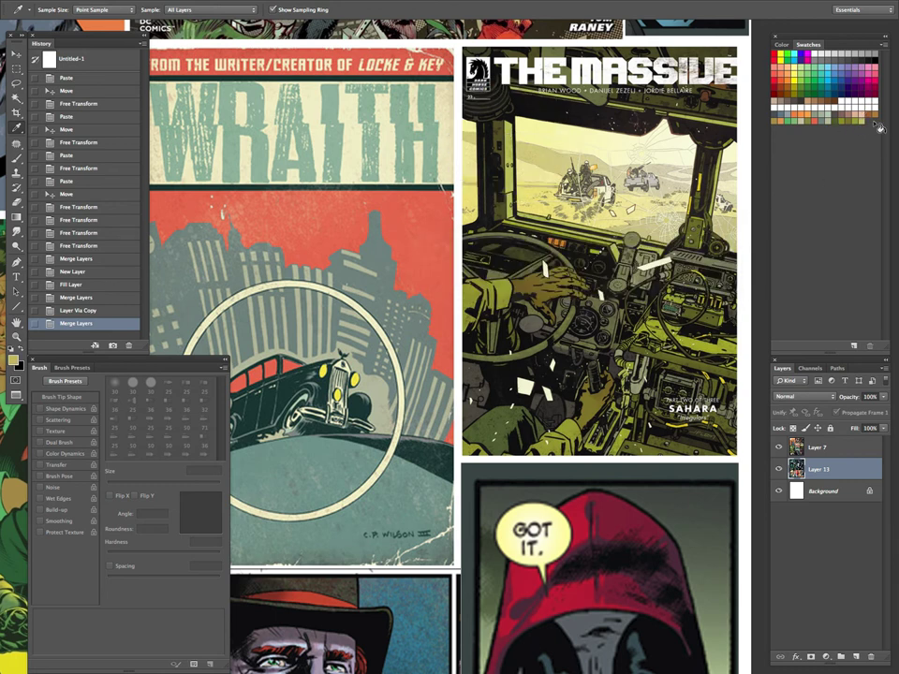
Save another tone from The Massive cover and the dark grey of the dashboard beside the handset as swatches
{"action": "left_click", "coordinate": [870, 122]}
{"action": "left_click", "coordinate": [706, 260]}
{"action": "left_click", "coordinate": [622, 274]}
{"action": "left_click", "coordinate": [872, 132]}
{"action": "left_click", "coordinate": [704, 258]}
Save the teal green of the small radio display on The Massive cover as a swatch
{"action": "key", "text": "z"}
{"action": "left_click", "coordinate": [523, 225]}
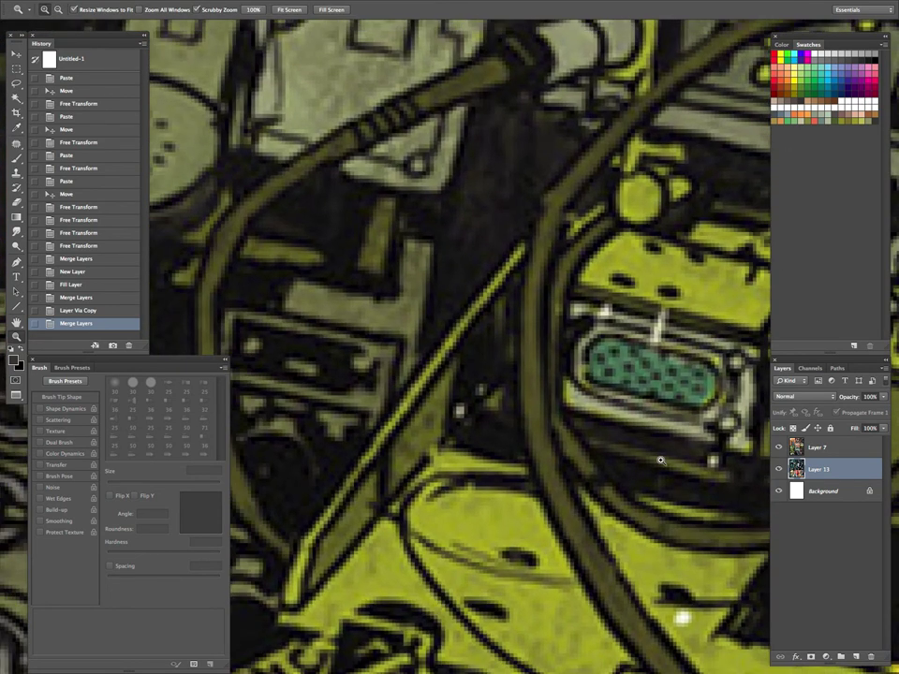
{"action": "key", "text": "i"}
{"action": "left_click", "coordinate": [648, 400]}
{"action": "left_click", "coordinate": [781, 135]}
{"action": "left_click", "coordinate": [690, 260]}
Save the grey-green of the metal lever below the dashboard on The Massive cover as a swatch
{"action": "key", "text": "z"}
{"action": "left_click_drag", "start_coordinate": [608, 358], "coordinate": [515, 358]}
{"action": "left_click_drag", "start_coordinate": [562, 525], "coordinate": [473, 357]}
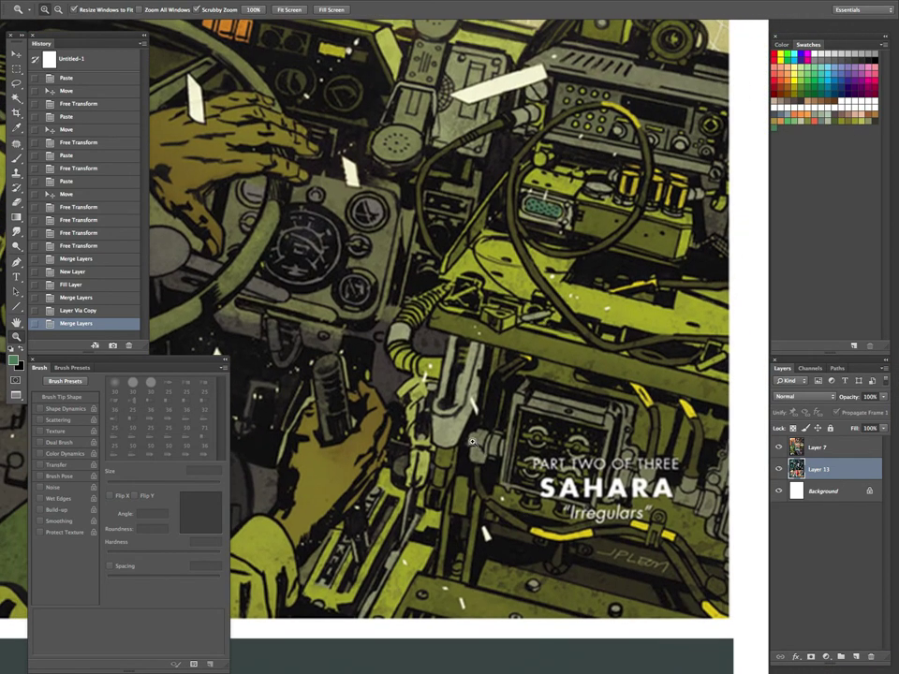
{"action": "key", "text": "i"}
{"action": "left_click", "coordinate": [469, 372]}
{"action": "left_click", "coordinate": [781, 128]}
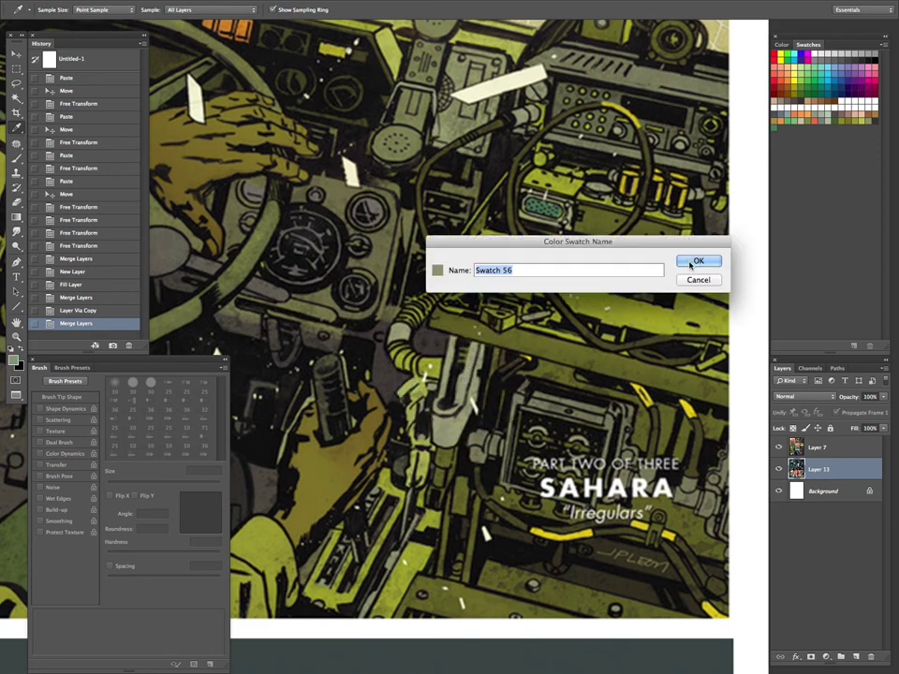
{"action": "left_click", "coordinate": [691, 262]}
Save the grey tone of the telephone handset on The Massive cover's dashboard as a swatch
{"action": "key", "text": "z"}
{"action": "left_click", "coordinate": [631, 251], "text": "alt"}
{"action": "key", "text": "i"}
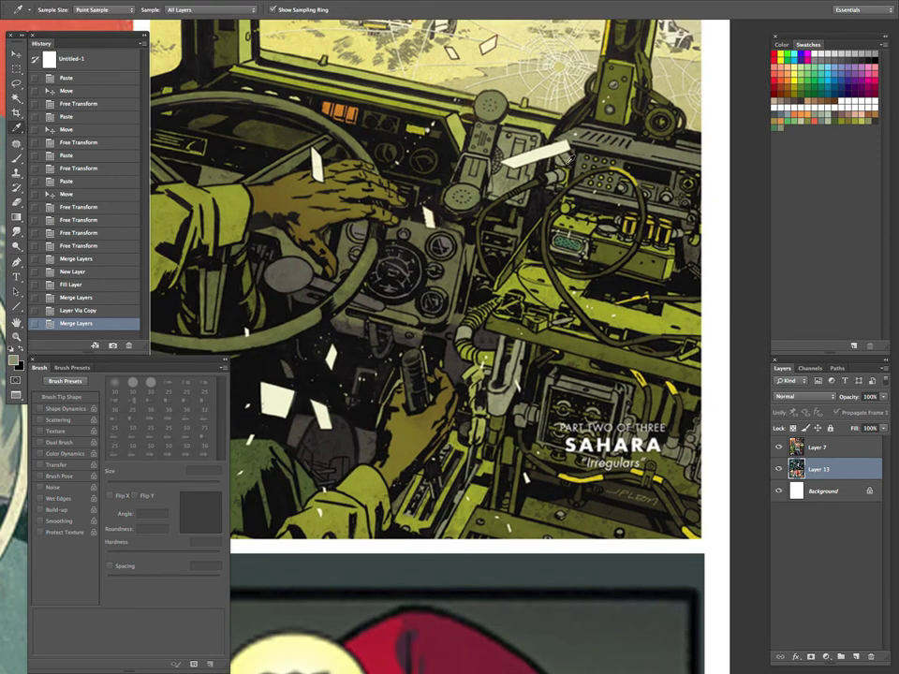
{"action": "left_click", "coordinate": [491, 115]}
{"action": "left_click", "coordinate": [789, 131]}
{"action": "left_click", "coordinate": [693, 258]}
Save three sandy yellow tones from the desert scene behind the windscreen on The Massive cover as swatches
{"action": "left_click_drag", "start_coordinate": [611, 204], "coordinate": [568, 497]}
{"action": "left_click", "coordinate": [259, 227]}
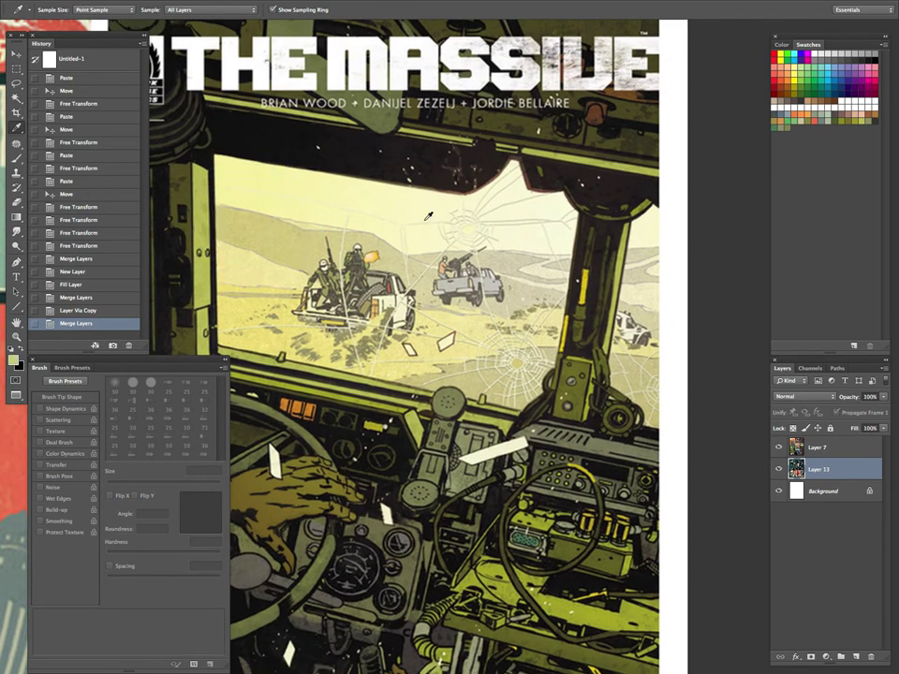
{"action": "left_click", "coordinate": [804, 135]}
{"action": "left_click", "coordinate": [701, 258]}
{"action": "left_click", "coordinate": [811, 134]}
{"action": "left_click", "coordinate": [694, 261]}
{"action": "left_click", "coordinate": [802, 140]}
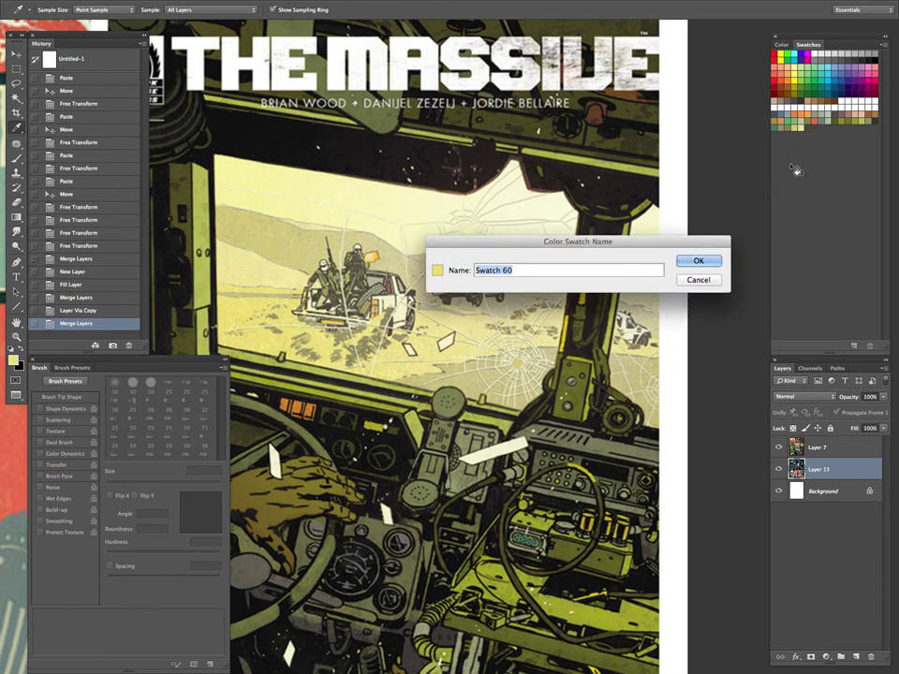
{"action": "left_click", "coordinate": [697, 261]}
Save the pale cream of the desert sky and the light grey of the distant truck as swatches
{"action": "left_click", "coordinate": [532, 208]}
{"action": "left_click", "coordinate": [804, 136]}
{"action": "left_click", "coordinate": [698, 260]}
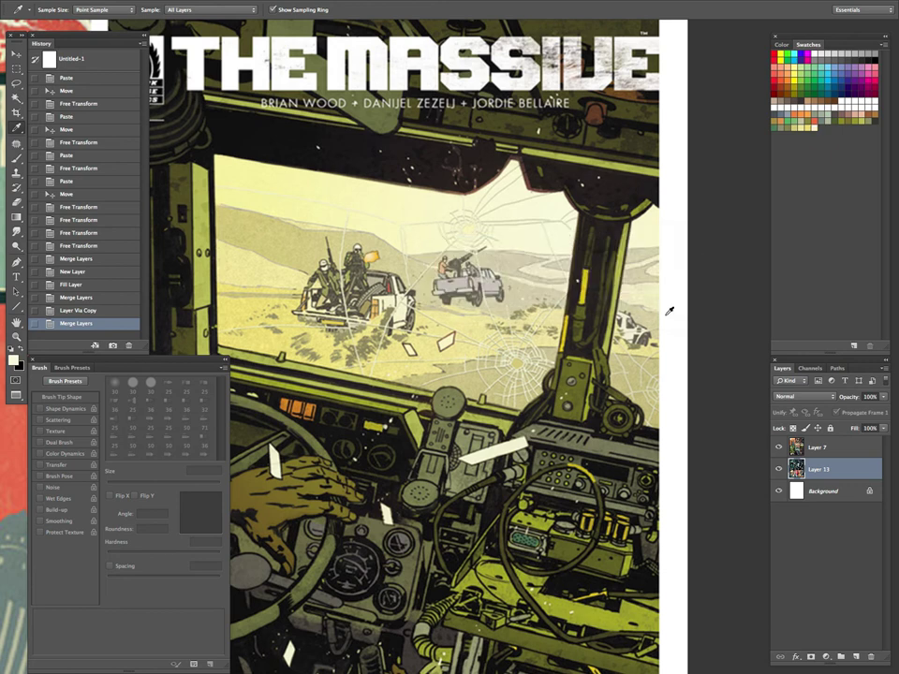
{"action": "left_click", "coordinate": [463, 277]}
{"action": "left_click", "coordinate": [773, 214]}
{"action": "left_click", "coordinate": [710, 263]}
Save two dark purple-grey tones from the shadowed wall in the filing-cabinet panel as swatches
{"action": "key", "text": "z"}
{"action": "left_click_drag", "start_coordinate": [685, 299], "coordinate": [601, 419]}
{"action": "left_click_drag", "start_coordinate": [603, 532], "coordinate": [604, 336]}
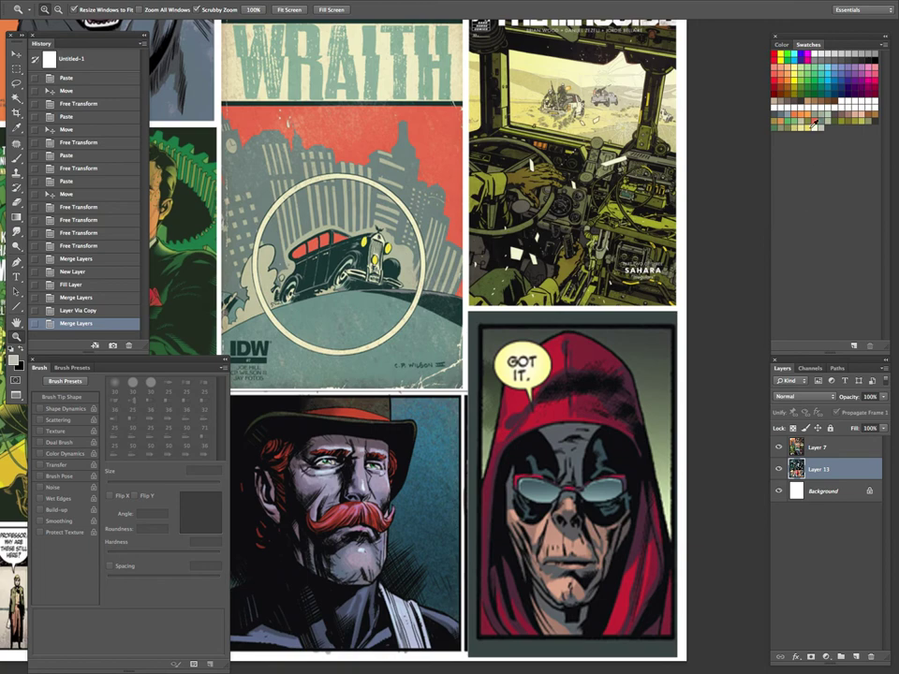
{"action": "left_click_drag", "start_coordinate": [462, 387], "coordinate": [708, 207]}
{"action": "left_click_drag", "start_coordinate": [506, 376], "coordinate": [582, 355]}
{"action": "left_click_drag", "start_coordinate": [423, 391], "coordinate": [566, 412]}
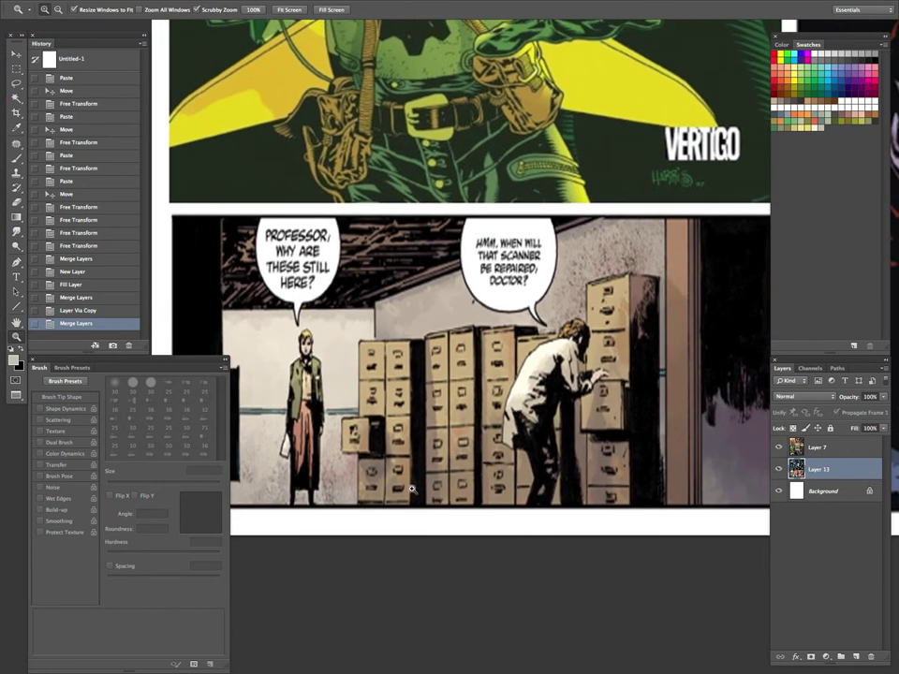
{"action": "key", "text": "i"}
{"action": "left_click", "coordinate": [757, 425]}
{"action": "left_click", "coordinate": [834, 135]}
{"action": "left_click", "coordinate": [710, 260]}
{"action": "left_click", "coordinate": [715, 458]}
{"action": "left_click", "coordinate": [834, 139]}
{"action": "left_click", "coordinate": [716, 262]}
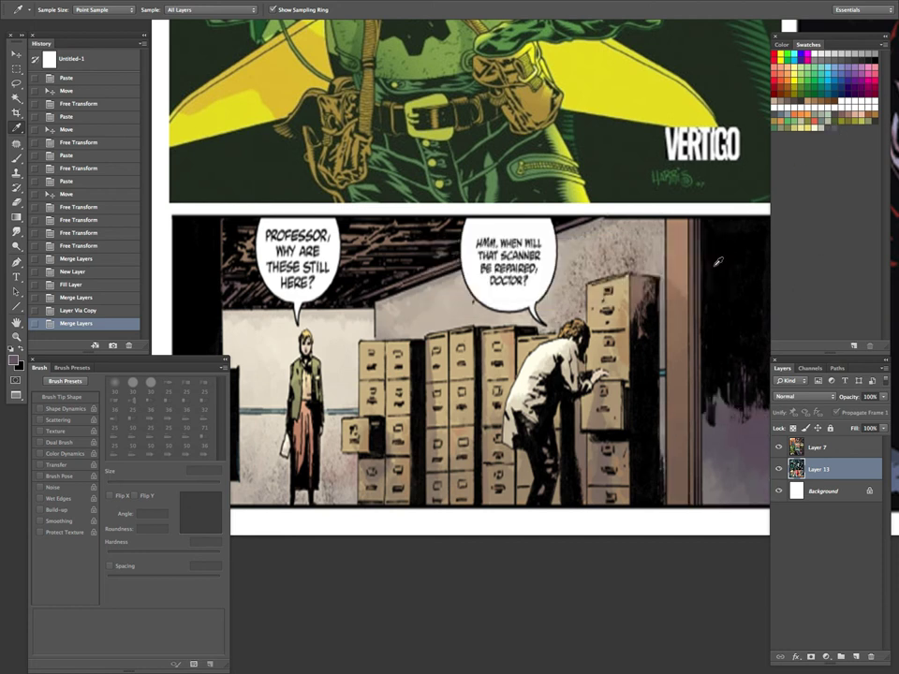
Save two more muted tones and the tan of the tall filing cabinet as swatches
{"action": "left_click", "coordinate": [636, 103]}
{"action": "key", "text": "Return"}
{"action": "left_click", "coordinate": [848, 131]}
{"action": "left_click", "coordinate": [697, 264]}
{"action": "left_click", "coordinate": [638, 305]}
{"action": "left_click", "coordinate": [862, 134]}
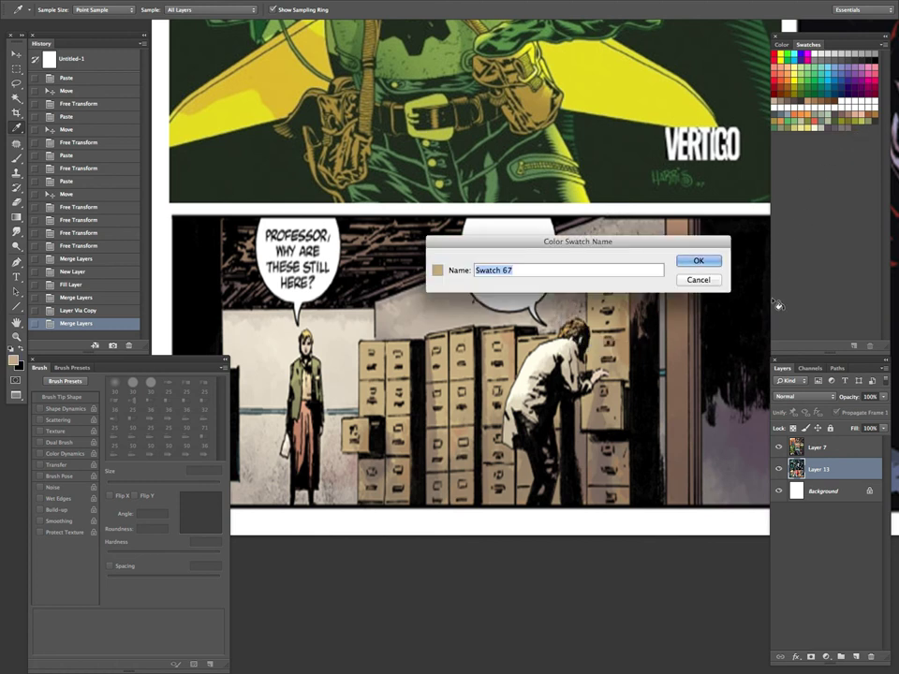
{"action": "key", "text": "Return"}
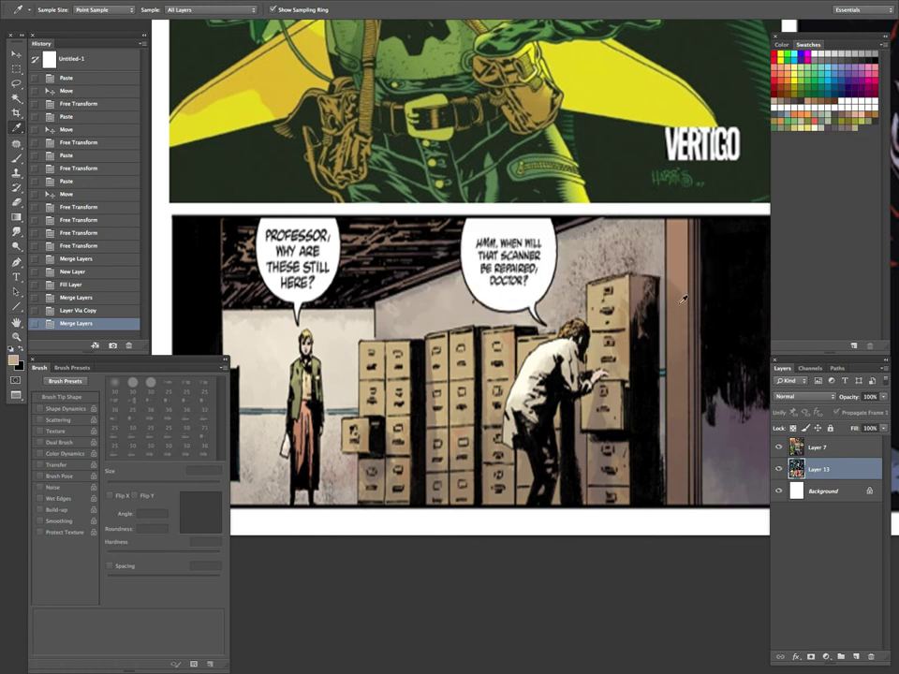
Save the tone of a middle filing cabinet and two further brown tones from the same panel as swatches
{"action": "left_click", "coordinate": [507, 348]}
{"action": "left_click", "coordinate": [867, 136]}
{"action": "key", "text": "Return"}
{"action": "left_click", "coordinate": [509, 291]}
{"action": "left_click", "coordinate": [875, 134]}
{"action": "left_click", "coordinate": [698, 261]}
{"action": "left_click", "coordinate": [875, 136]}
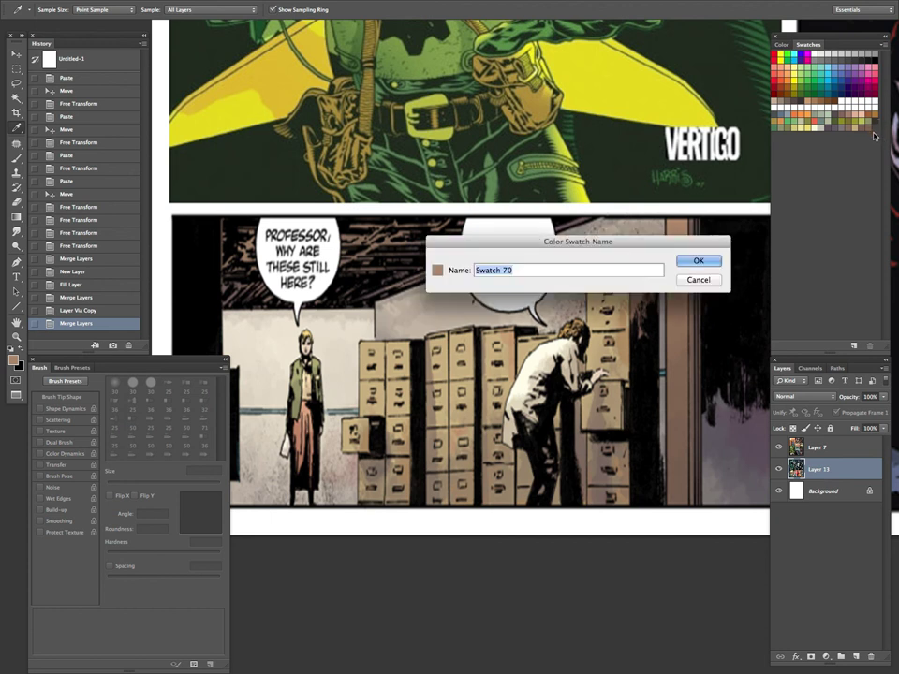
{"action": "left_click", "coordinate": [702, 261]}
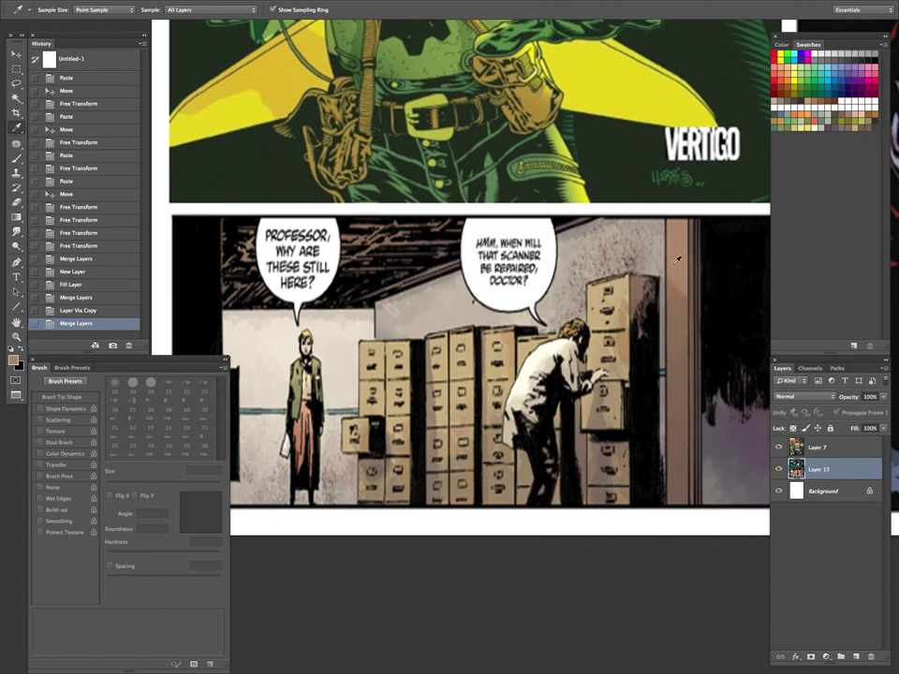
Save another brown and the tones of the tall filing cabinet's open and bottom drawers as swatches
{"action": "left_click", "coordinate": [879, 140]}
{"action": "left_click", "coordinate": [705, 262]}
{"action": "left_click", "coordinate": [611, 470]}
{"action": "left_click", "coordinate": [796, 141]}
{"action": "left_click", "coordinate": [701, 262]}
{"action": "left_click", "coordinate": [603, 420]}
{"action": "left_click", "coordinate": [789, 140]}
{"action": "left_click", "coordinate": [688, 263]}
Save one more filing-cabinet tone and the colour of the back wall above the cabinets as swatches
{"action": "left_click", "coordinate": [793, 141]}
{"action": "left_click", "coordinate": [697, 263]}
{"action": "left_click", "coordinate": [461, 295]}
{"action": "left_click", "coordinate": [801, 141]}
{"action": "left_click", "coordinate": [696, 261]}
{"action": "left_click", "coordinate": [773, 178]}
{"action": "key", "text": "Return"}
Save a tan tone and the cream of the bending man's coat as swatches
{"action": "left_click", "coordinate": [813, 139]}
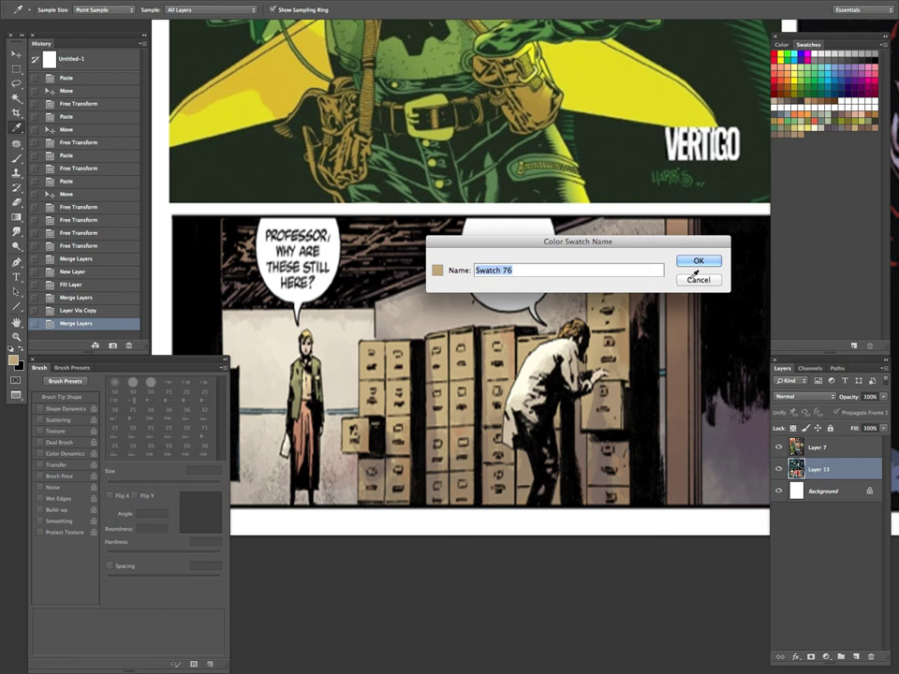
{"action": "left_click", "coordinate": [701, 263]}
{"action": "left_click", "coordinate": [556, 362]}
{"action": "left_click", "coordinate": [816, 142]}
{"action": "key", "text": "Return"}
{"action": "left_click", "coordinate": [821, 156]}
{"action": "key", "text": "BackSpace"}
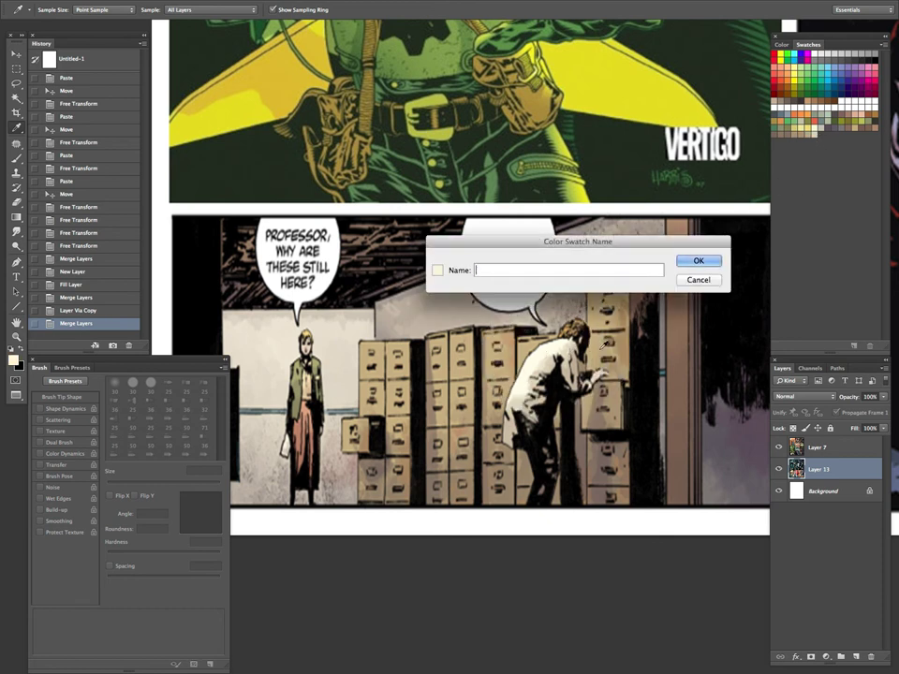
{"action": "left_click", "coordinate": [701, 264]}
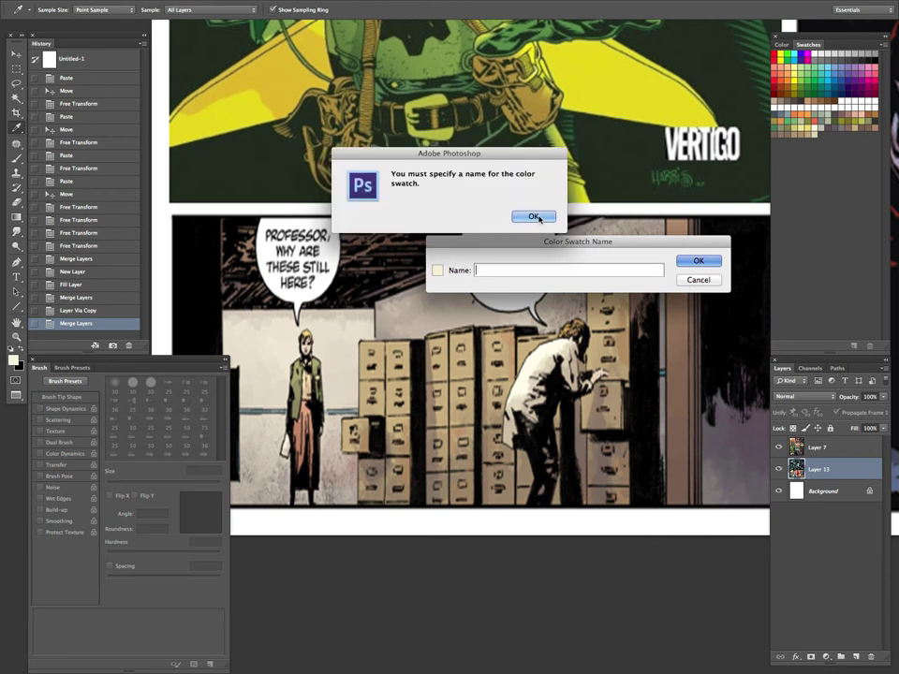
{"action": "left_click", "coordinate": [529, 215]}
{"action": "key", "text": "Escape"}
Save the light tan of the tall cabinet's top drawer and the reddish brown of the woman's skirt as swatches
{"action": "left_click", "coordinate": [600, 295]}
{"action": "left_click", "coordinate": [815, 140]}
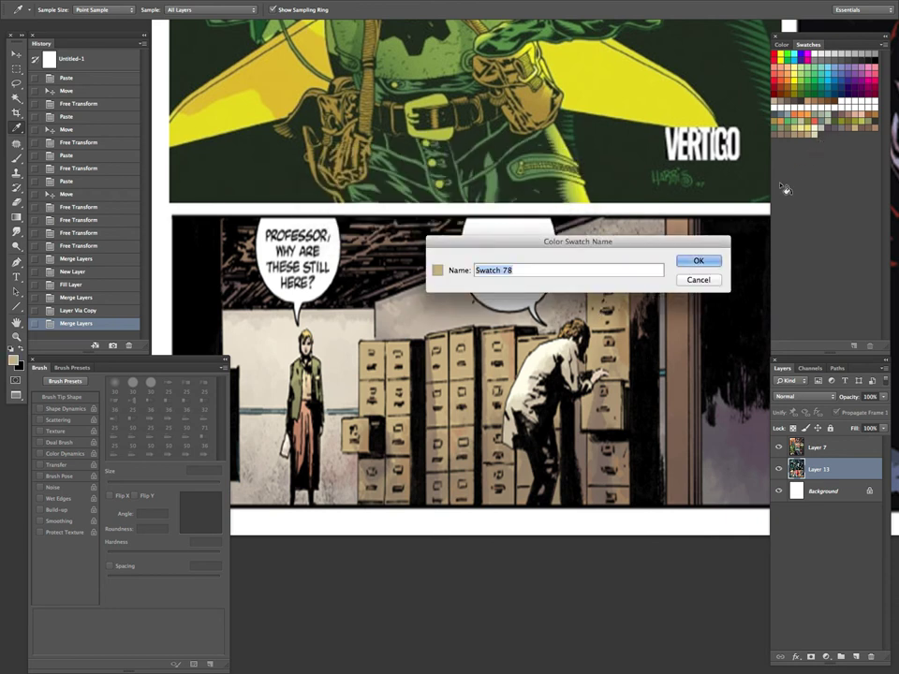
{"action": "left_click", "coordinate": [698, 262]}
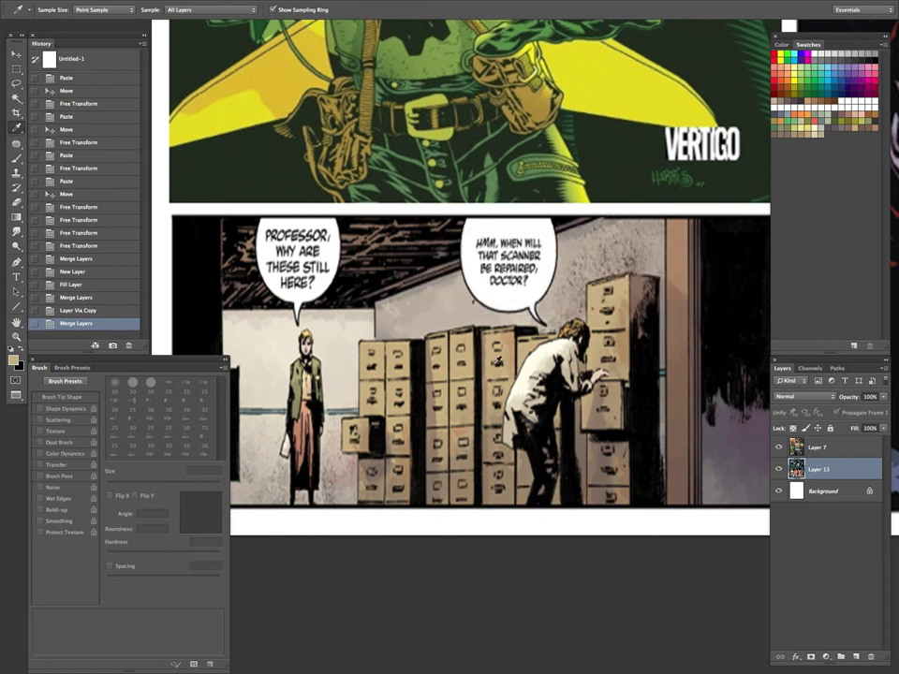
{"action": "left_click", "coordinate": [302, 421]}
{"action": "left_click", "coordinate": [832, 140]}
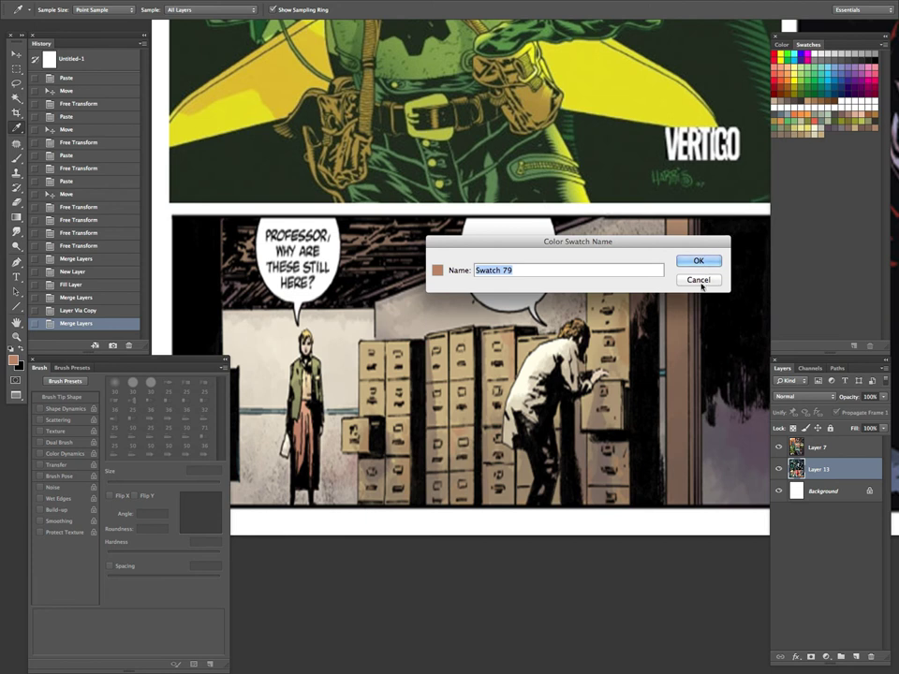
{"action": "key", "text": "Return"}
Save two tones of the standing woman's green jacket as swatches
{"action": "left_click", "coordinate": [301, 389]}
{"action": "left_click", "coordinate": [841, 140]}
{"action": "key", "text": "Return"}
{"action": "left_click", "coordinate": [299, 368]}
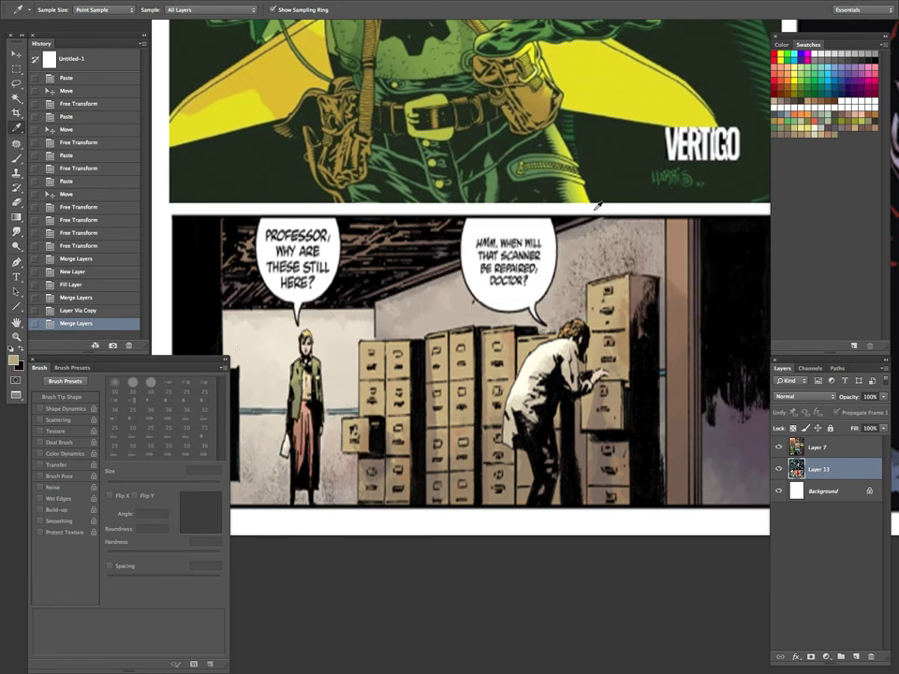
{"action": "left_click", "coordinate": [843, 145]}
{"action": "left_click", "coordinate": [698, 261]}
Save two light tones of the wall behind the woman and the brown of the ceiling as swatches
{"action": "left_click", "coordinate": [354, 321]}
{"action": "left_click", "coordinate": [847, 142]}
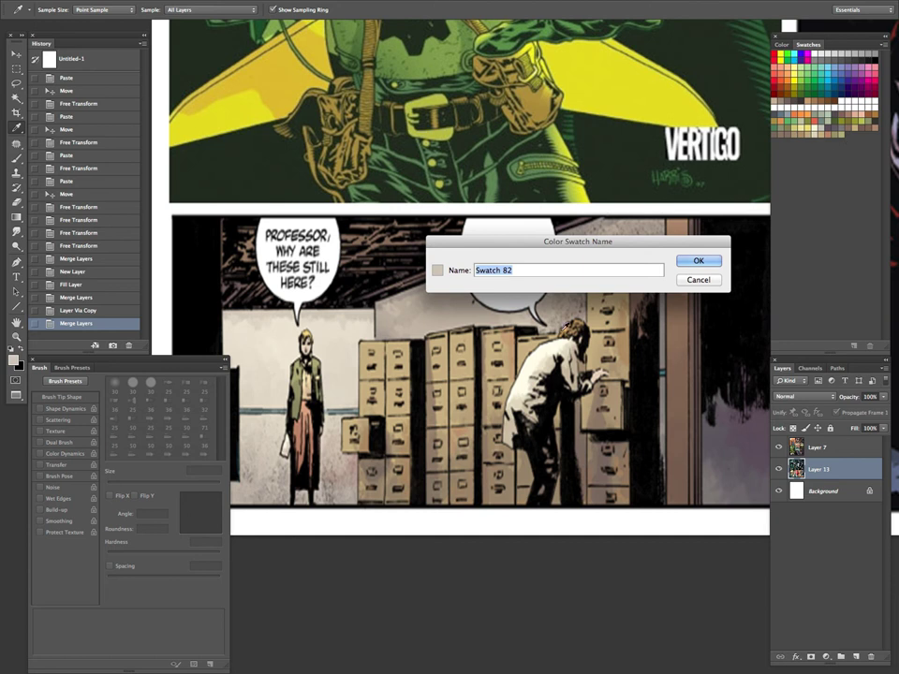
{"action": "key", "text": "Return"}
{"action": "left_click", "coordinate": [351, 328]}
{"action": "left_click", "coordinate": [855, 137]}
{"action": "key", "text": "Return"}
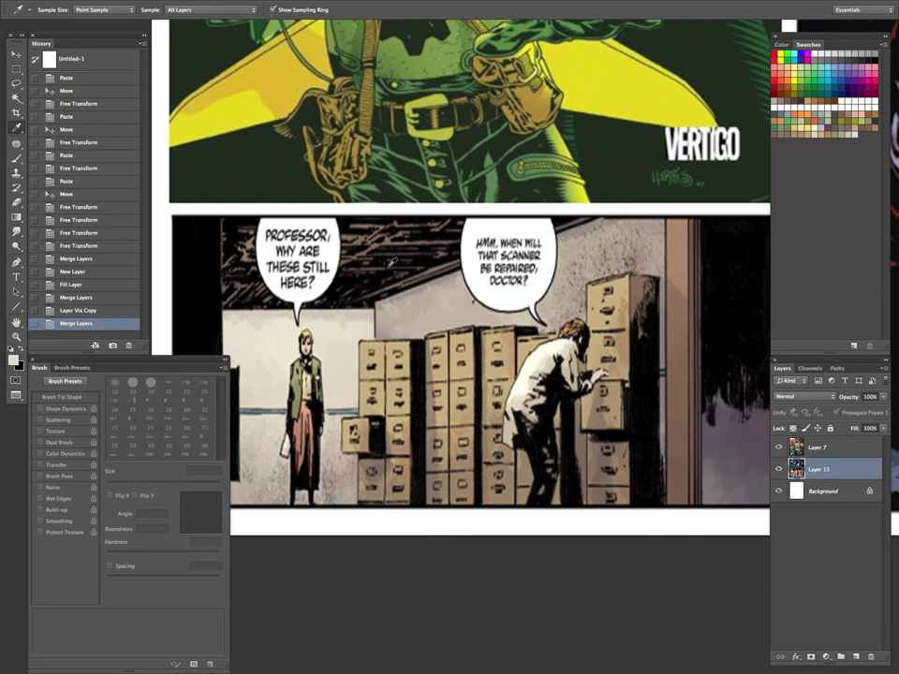
{"action": "left_click", "coordinate": [362, 240]}
{"action": "left_click", "coordinate": [864, 137]}
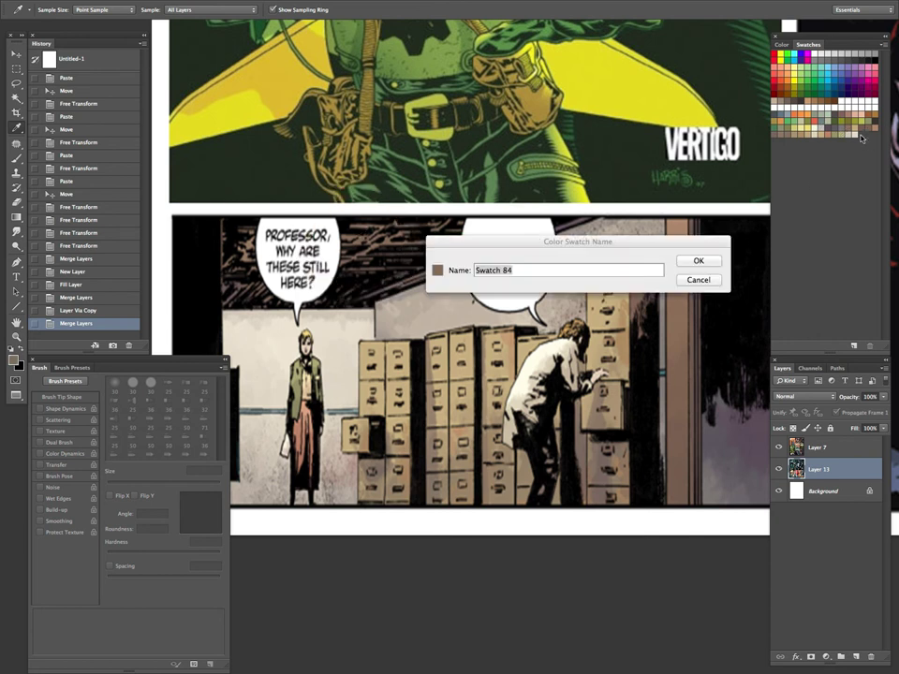
{"action": "left_click", "coordinate": [703, 263]}
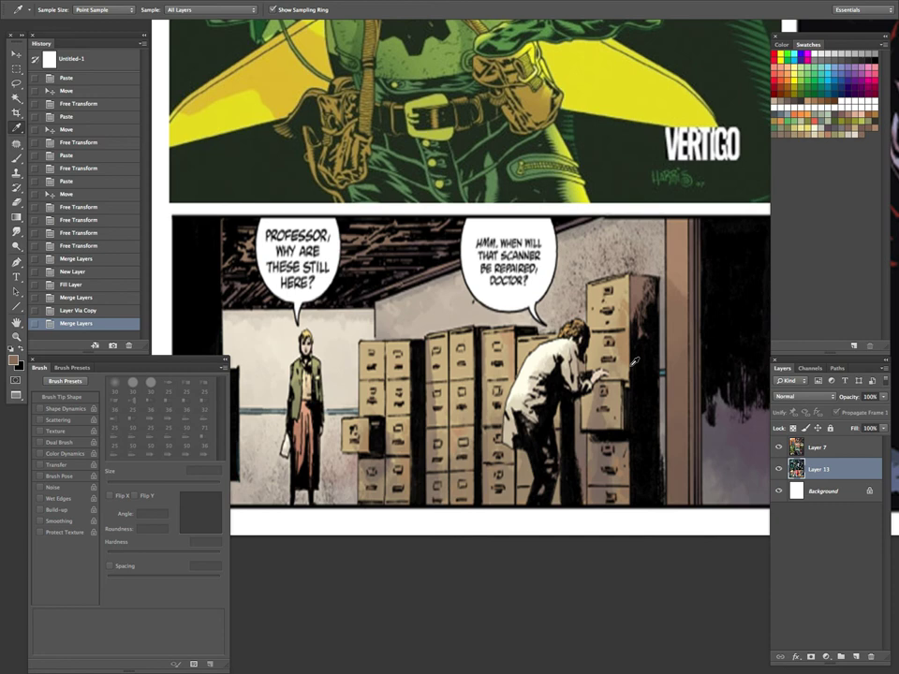
Save a tone from the moustached man's hair and the purple of his cheek as swatches
{"action": "left_click_drag", "start_coordinate": [695, 424], "coordinate": [281, 432]}
{"action": "left_click_drag", "start_coordinate": [620, 326], "coordinate": [403, 453]}
{"action": "left_click_drag", "start_coordinate": [551, 355], "coordinate": [574, 429]}
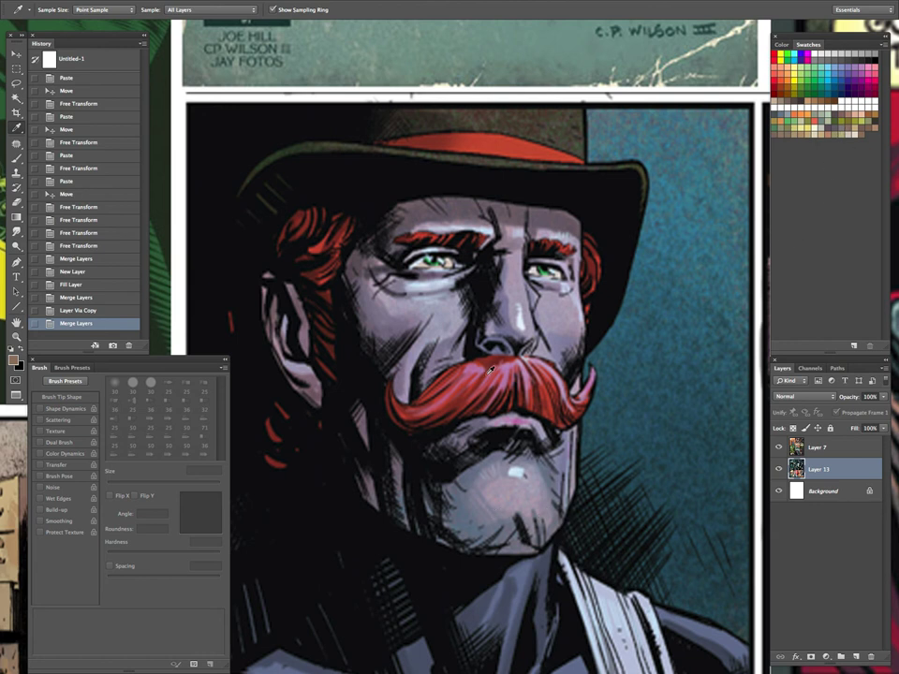
{"action": "left_click", "coordinate": [279, 242]}
{"action": "left_click", "coordinate": [873, 140]}
{"action": "left_click", "coordinate": [693, 262]}
{"action": "left_click", "coordinate": [401, 307]}
{"action": "left_click", "coordinate": [877, 142]}
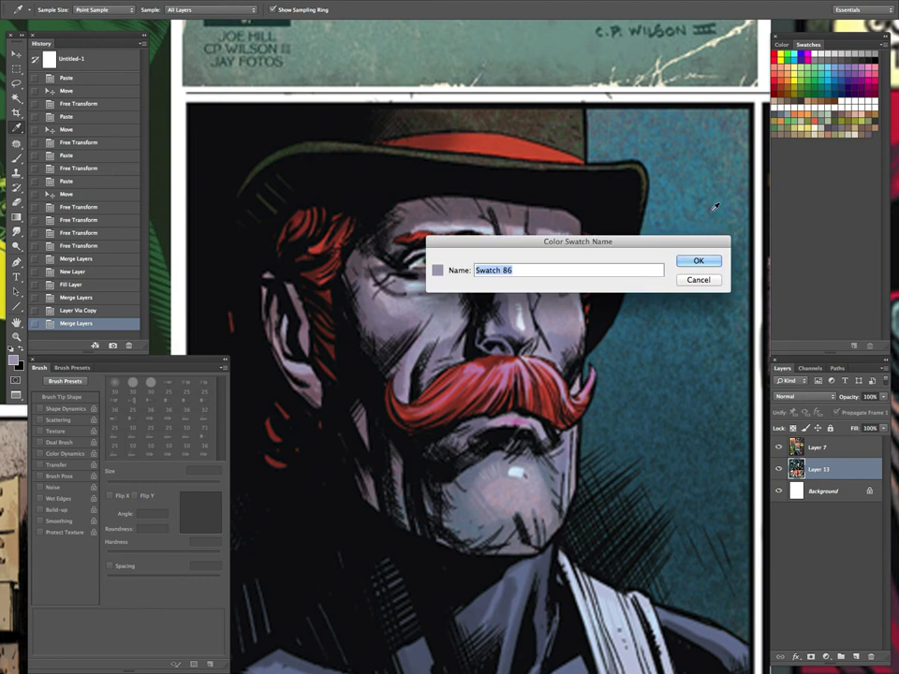
{"action": "left_click", "coordinate": [697, 261]}
Save another purple of the moustached man's face and the pale blue below his eye as swatches
{"action": "left_click", "coordinate": [565, 313]}
{"action": "left_click", "coordinate": [776, 150]}
{"action": "left_click", "coordinate": [702, 261]}
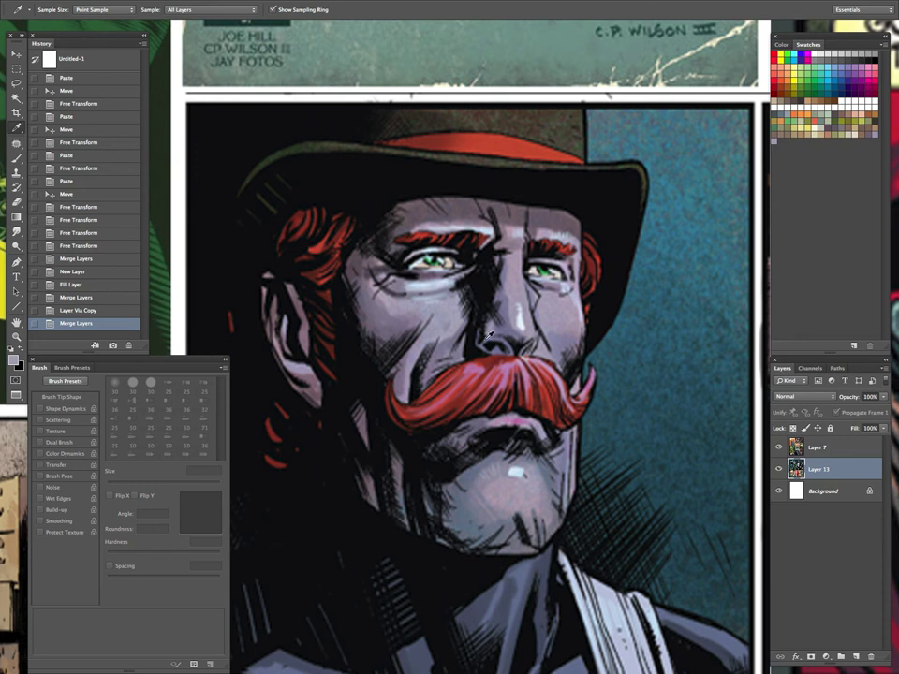
{"action": "left_click", "coordinate": [447, 279]}
{"action": "left_click", "coordinate": [787, 142]}
{"action": "left_click", "coordinate": [698, 261]}
Save two dark red tones of the masked figure's hood as swatches
{"action": "left_click_drag", "start_coordinate": [653, 500], "coordinate": [247, 323]}
{"action": "left_click_drag", "start_coordinate": [654, 305], "coordinate": [555, 357]}
{"action": "left_click_drag", "start_coordinate": [552, 185], "coordinate": [574, 374]}
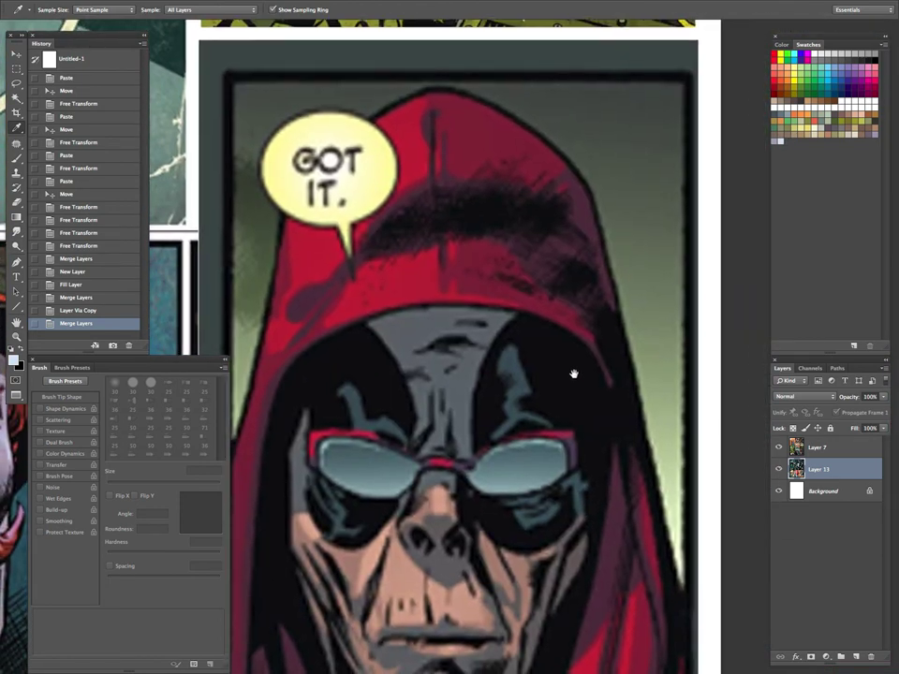
{"action": "left_click", "coordinate": [583, 195]}
{"action": "left_click", "coordinate": [787, 143]}
{"action": "left_click", "coordinate": [695, 261]}
{"action": "left_click", "coordinate": [798, 136]}
{"action": "left_click", "coordinate": [701, 260]}
Save the bright red of the masked figure's hood as a swatch, undoing the first attempt and saving it again
{"action": "left_click", "coordinate": [412, 184]}
{"action": "left_click", "coordinate": [801, 141]}
{"action": "left_click", "coordinate": [698, 261]}
{"action": "key", "text": "super+z"}
{"action": "key", "text": "super+z"}
{"action": "left_click", "coordinate": [810, 130]}
{"action": "left_click", "coordinate": [698, 258]}
Try to save another red from the lower part of the masked figure's cloak as a swatch
{"action": "key", "text": "z"}
{"action": "key", "text": "ctrl+0"}
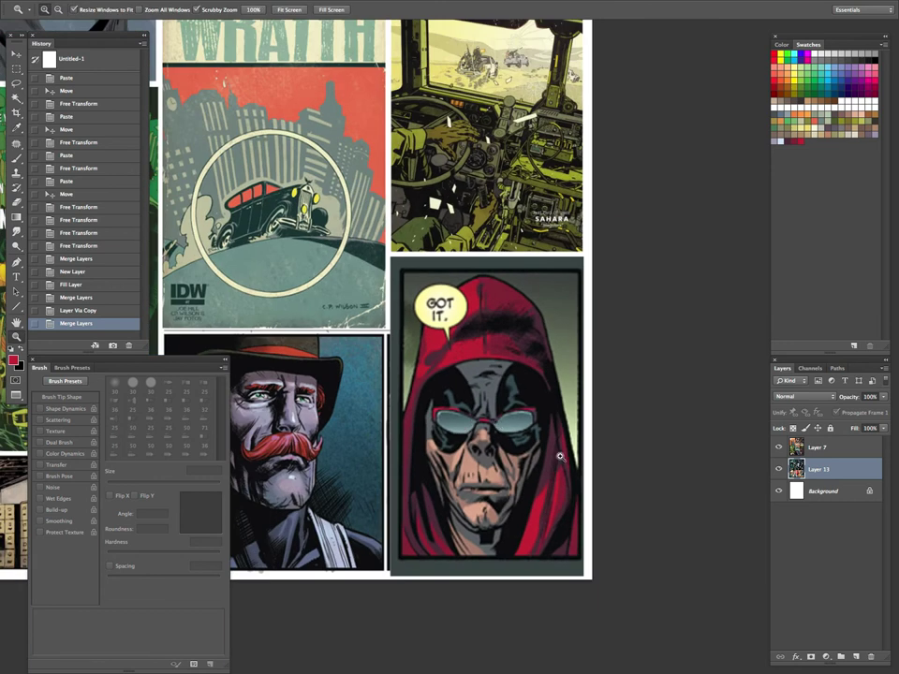
{"action": "key", "text": "i"}
{"action": "left_click", "coordinate": [526, 536]}
{"action": "left_click", "coordinate": [808, 142]}
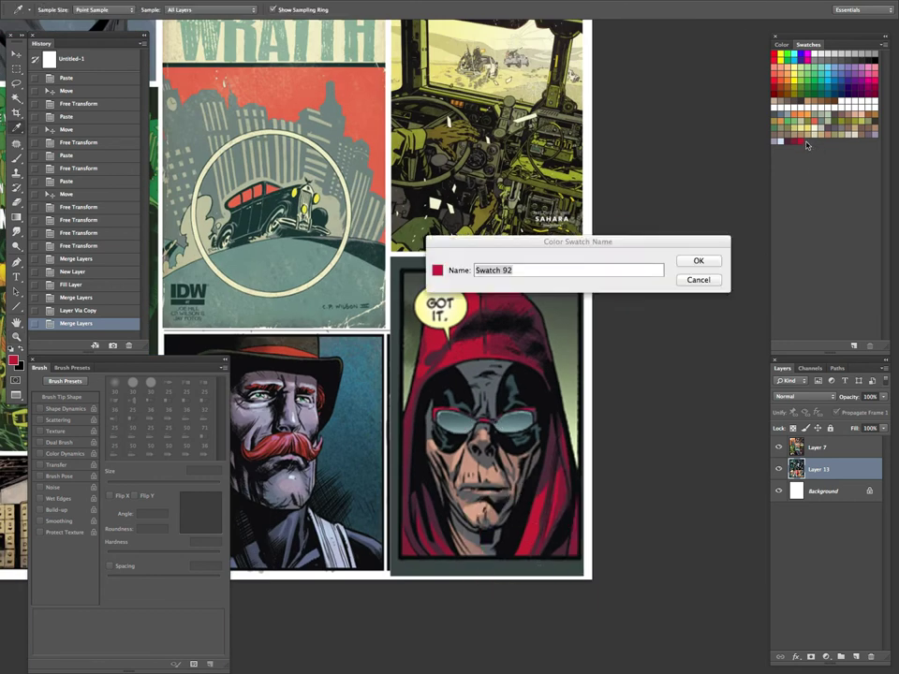
{"action": "left_click", "coordinate": [704, 261]}
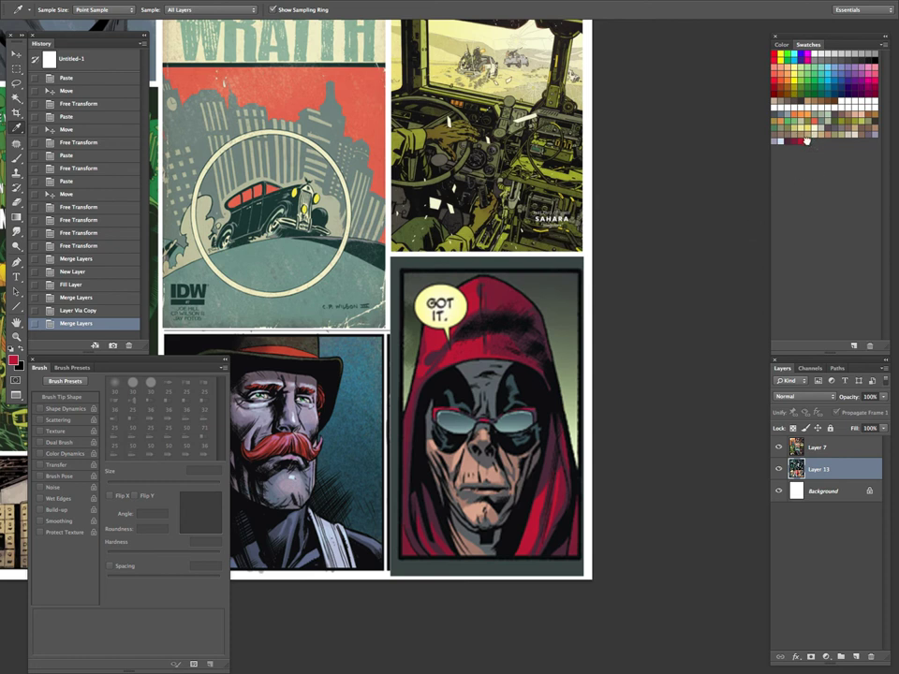
Hide Layer 7 to reveal the comic pages on Layer 13
{"action": "key", "text": "z"}
{"action": "left_click_drag", "start_coordinate": [498, 254], "coordinate": [482, 386]}
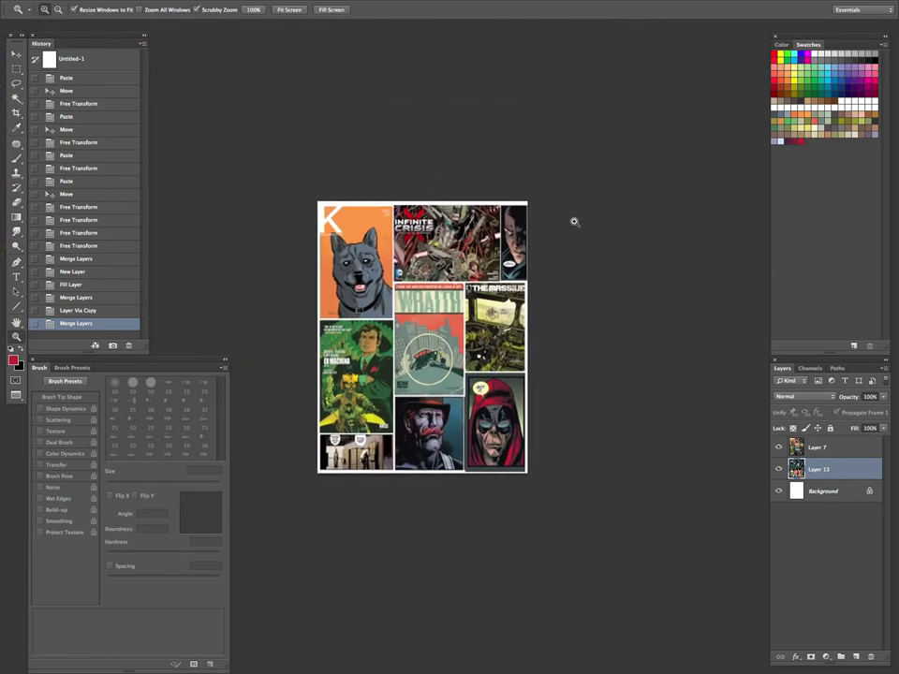
{"action": "left_click", "coordinate": [779, 449]}
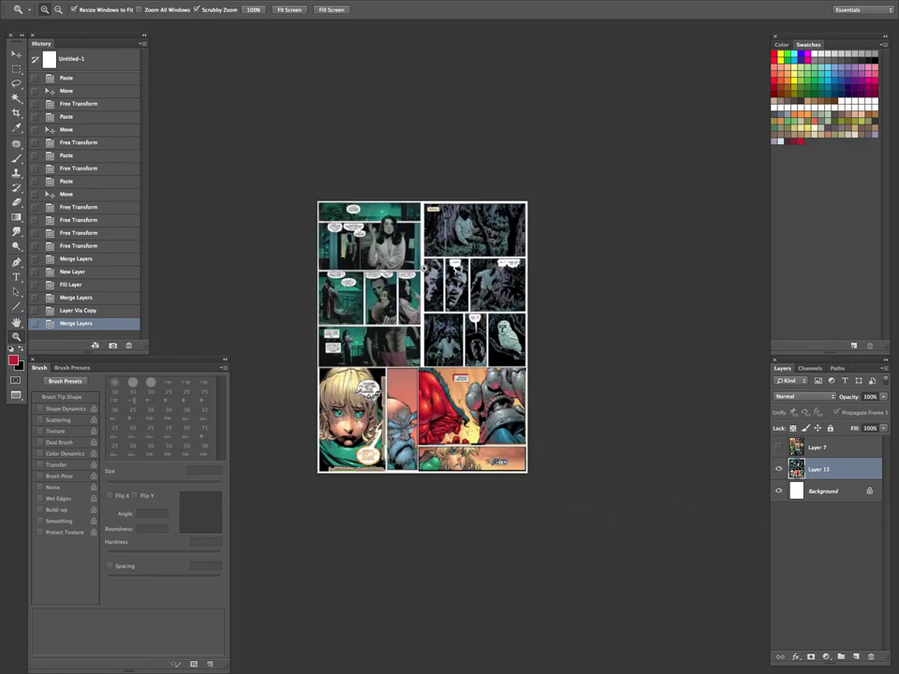
Save the grey-green shadow tone at the edge of the robed woman's forehead as a swatch
{"action": "left_click_drag", "start_coordinate": [387, 230], "coordinate": [407, 373]}
{"action": "left_click_drag", "start_coordinate": [480, 273], "coordinate": [552, 278]}
{"action": "left_click_drag", "start_coordinate": [458, 225], "coordinate": [508, 195]}
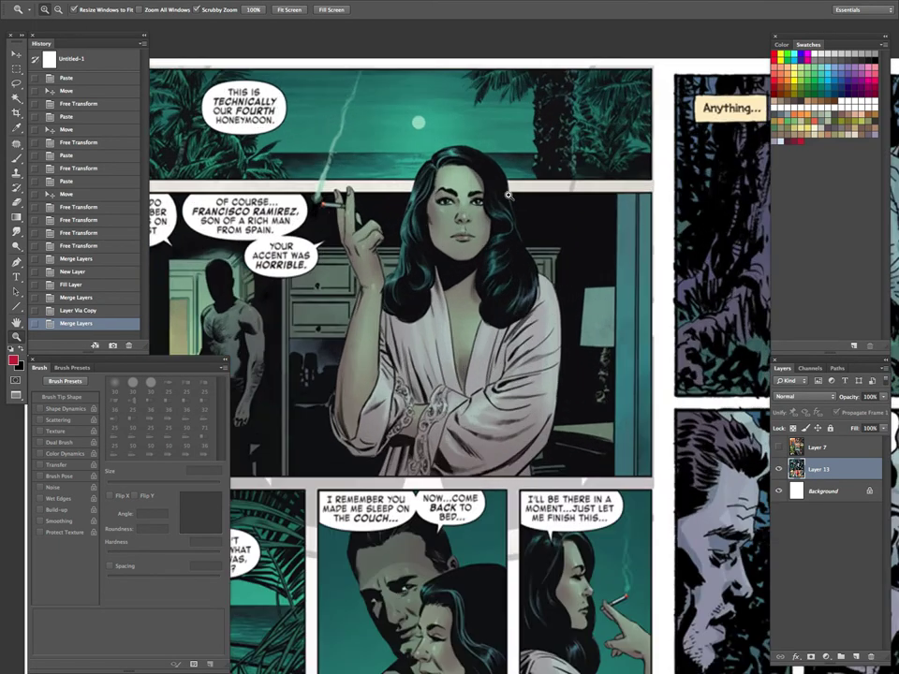
{"action": "left_click", "coordinate": [508, 195]}
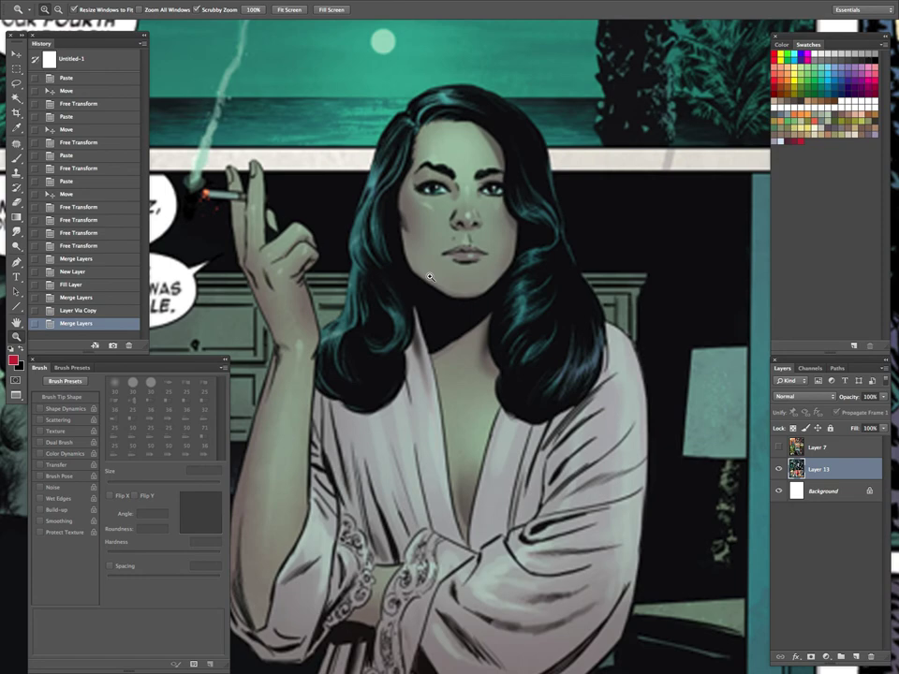
{"action": "key", "text": "Tab"}
{"action": "left_click_drag", "start_coordinate": [543, 403], "coordinate": [494, 451]}
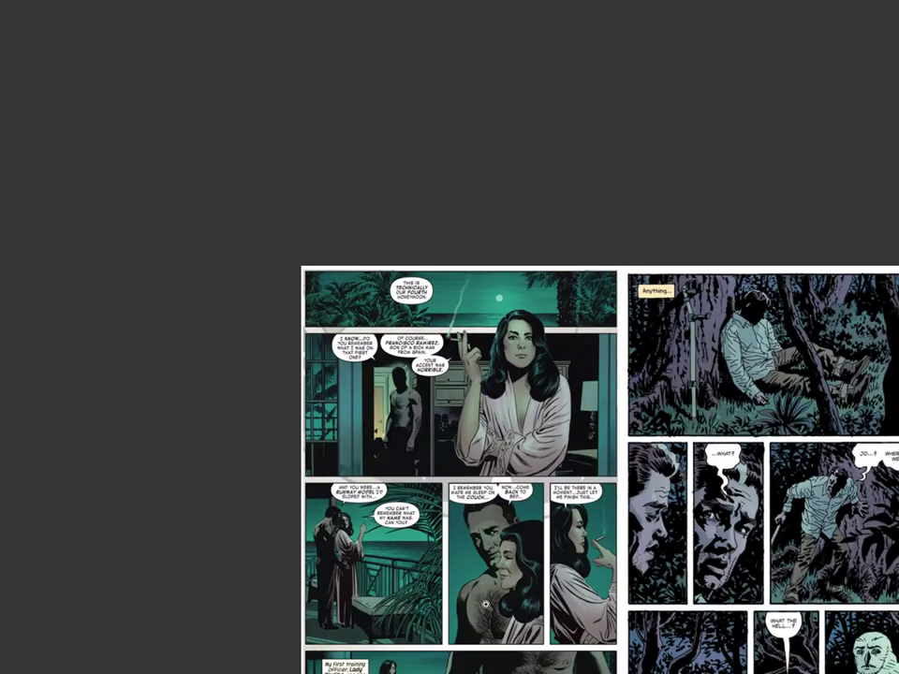
{"action": "left_click_drag", "start_coordinate": [493, 616], "coordinate": [510, 402]}
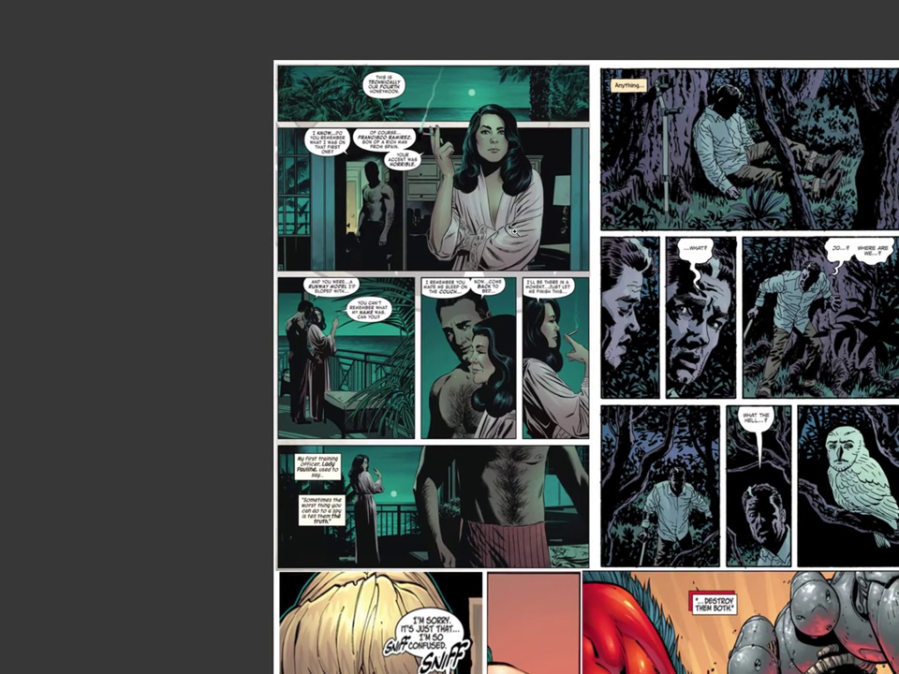
{"action": "left_click_drag", "start_coordinate": [498, 152], "coordinate": [526, 139]}
{"action": "left_click_drag", "start_coordinate": [515, 195], "coordinate": [511, 376]}
{"action": "left_click_drag", "start_coordinate": [513, 256], "coordinate": [546, 239]}
{"action": "key", "text": "Tab"}
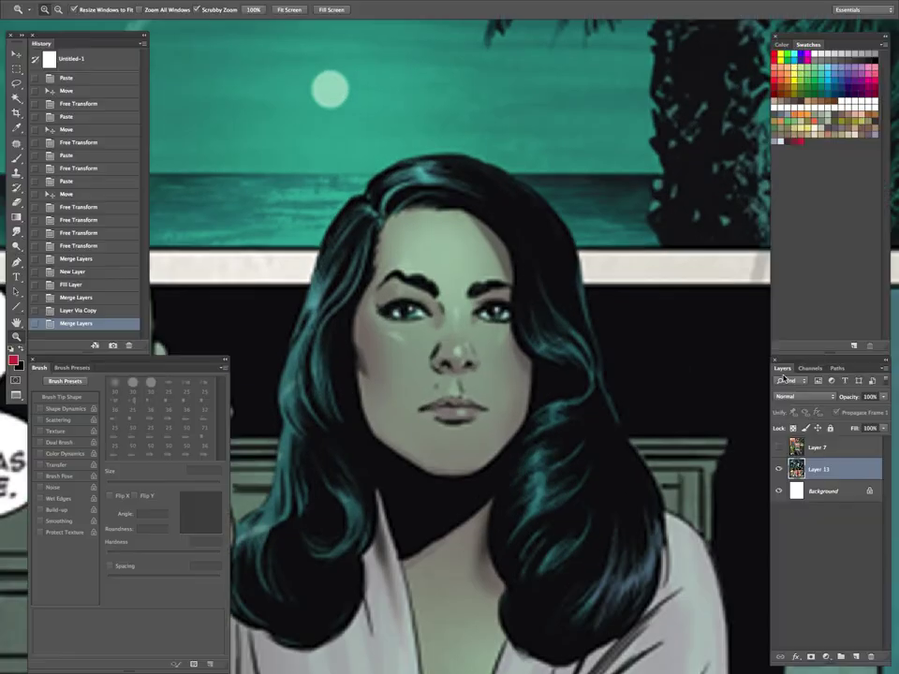
{"action": "key", "text": "i"}
{"action": "left_click", "coordinate": [501, 244]}
{"action": "left_click", "coordinate": [813, 142]}
{"action": "left_click", "coordinate": [690, 262]}
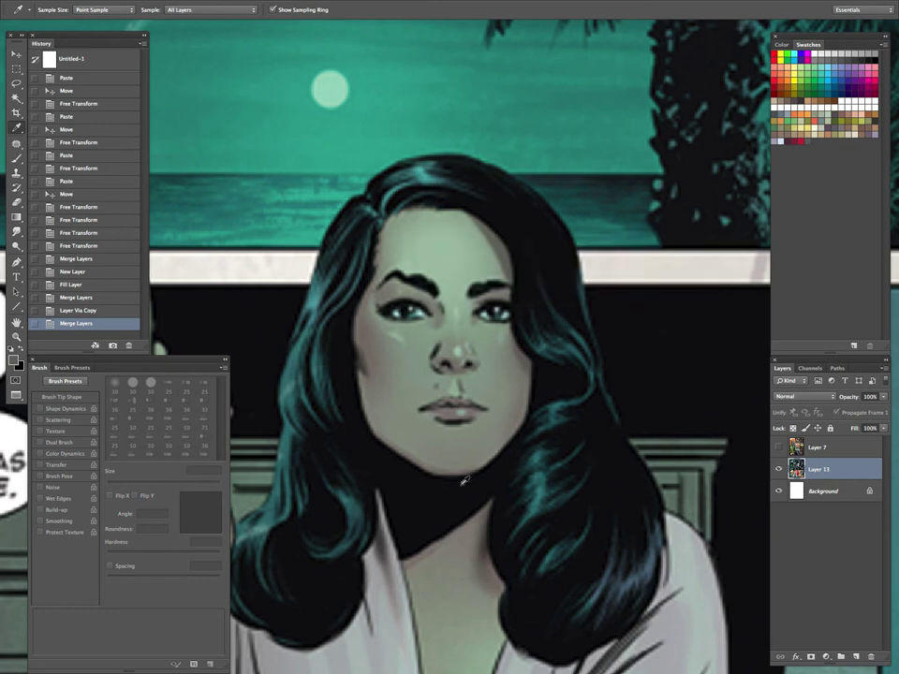
Save three more skin tones from the robed woman's face as swatches, including the light green
{"action": "left_click", "coordinate": [372, 332]}
{"action": "left_click", "coordinate": [814, 145]}
{"action": "left_click", "coordinate": [693, 260]}
{"action": "left_click", "coordinate": [701, 260]}
{"action": "left_click", "coordinate": [387, 286]}
{"action": "left_click", "coordinate": [436, 300]}
{"action": "left_click", "coordinate": [832, 148]}
{"action": "left_click", "coordinate": [699, 261]}
Save the dark teal of the upper night sky in the balcony panel as a swatch
{"action": "left_click_drag", "start_coordinate": [611, 531], "coordinate": [570, 257]}
{"action": "key", "text": "z"}
{"action": "left_click_drag", "start_coordinate": [563, 328], "coordinate": [518, 414]}
{"action": "key", "text": "Tab"}
{"action": "scroll", "coordinate": [599, 309], "scroll_direction": "down", "scroll_amount": 10}
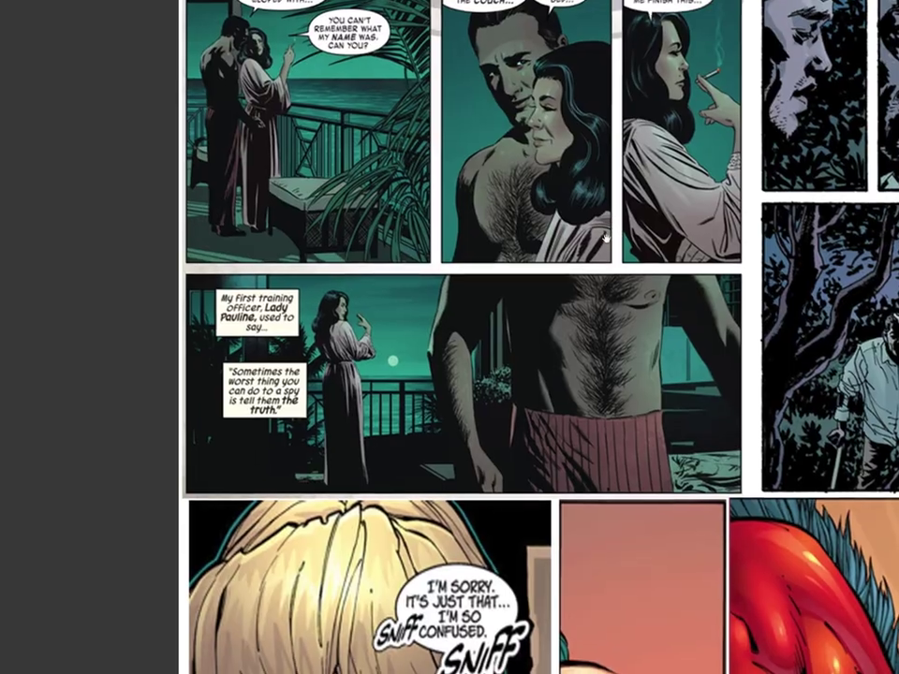
{"action": "left_click_drag", "start_coordinate": [606, 237], "coordinate": [608, 234]}
{"action": "left_click_drag", "start_coordinate": [419, 362], "coordinate": [425, 432]}
{"action": "key", "text": "Tab"}
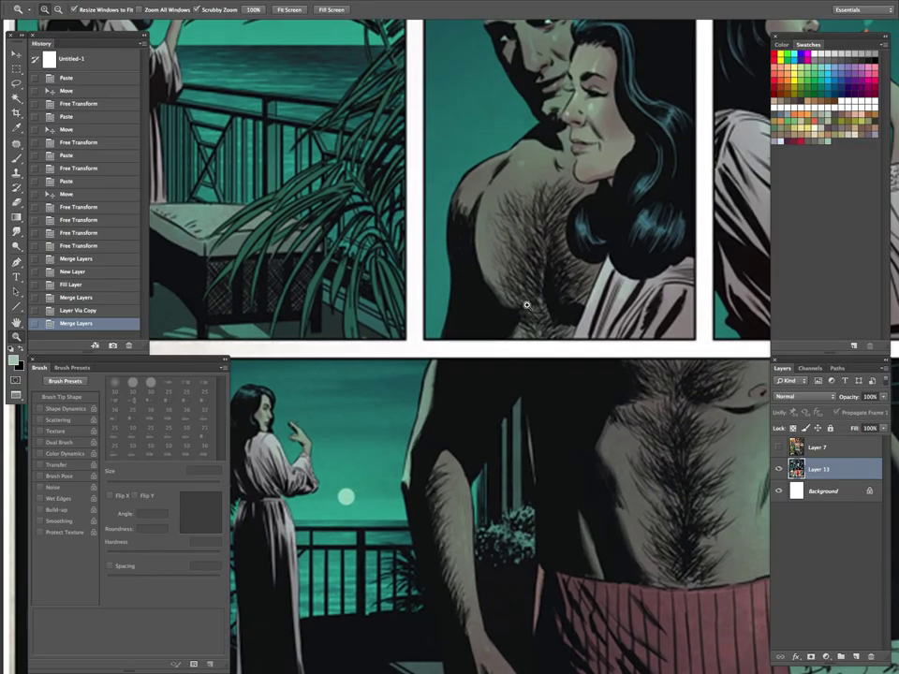
{"action": "key", "text": "i"}
{"action": "left_click", "coordinate": [420, 362]}
{"action": "left_click", "coordinate": [835, 134]}
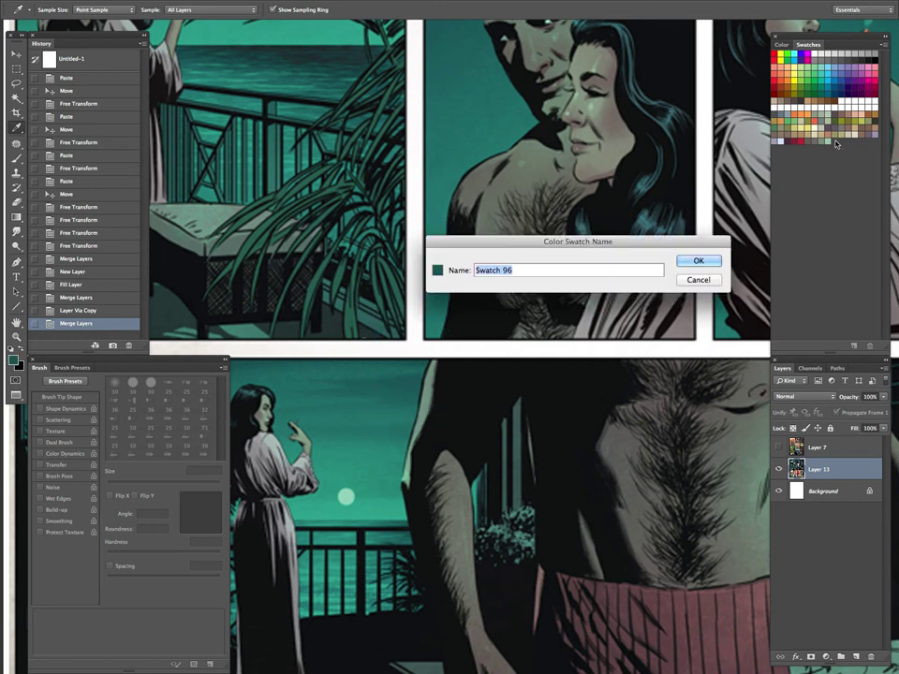
{"action": "left_click", "coordinate": [694, 258]}
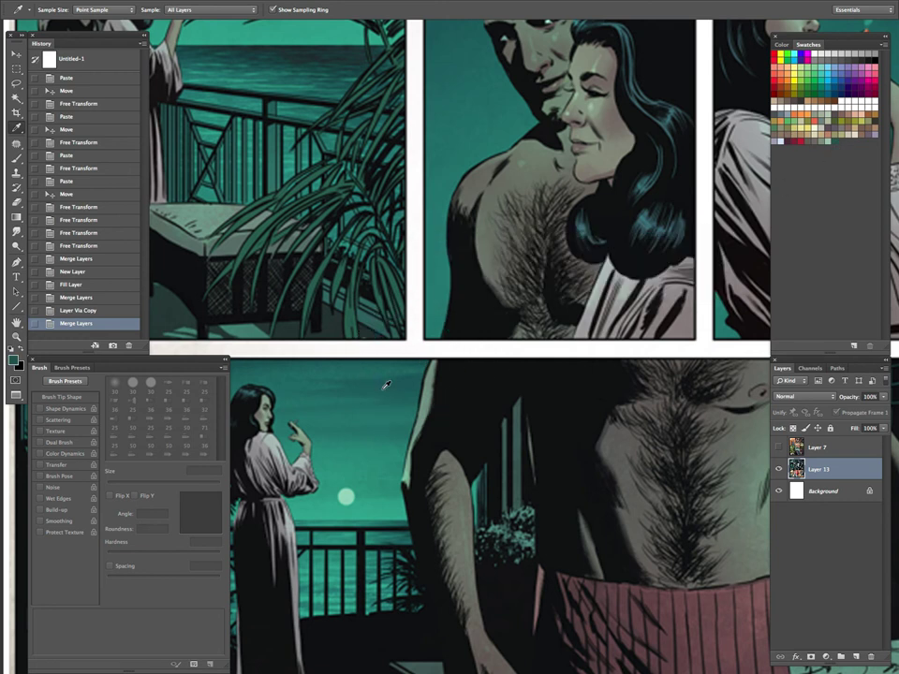
Save three more teals of the balcony panel's sky as swatches, including the bright one near the moon
{"action": "left_click", "coordinate": [849, 150]}
{"action": "left_click", "coordinate": [694, 262]}
{"action": "left_click", "coordinate": [856, 142]}
{"action": "left_click", "coordinate": [695, 261]}
{"action": "left_click", "coordinate": [353, 475]}
{"action": "left_click", "coordinate": [856, 141]}
{"action": "left_click", "coordinate": [701, 261]}
Save a tone of the spiky plant in the large forest panel as a swatch
{"action": "key", "text": "z"}
{"action": "left_click_drag", "start_coordinate": [476, 435], "coordinate": [396, 581]}
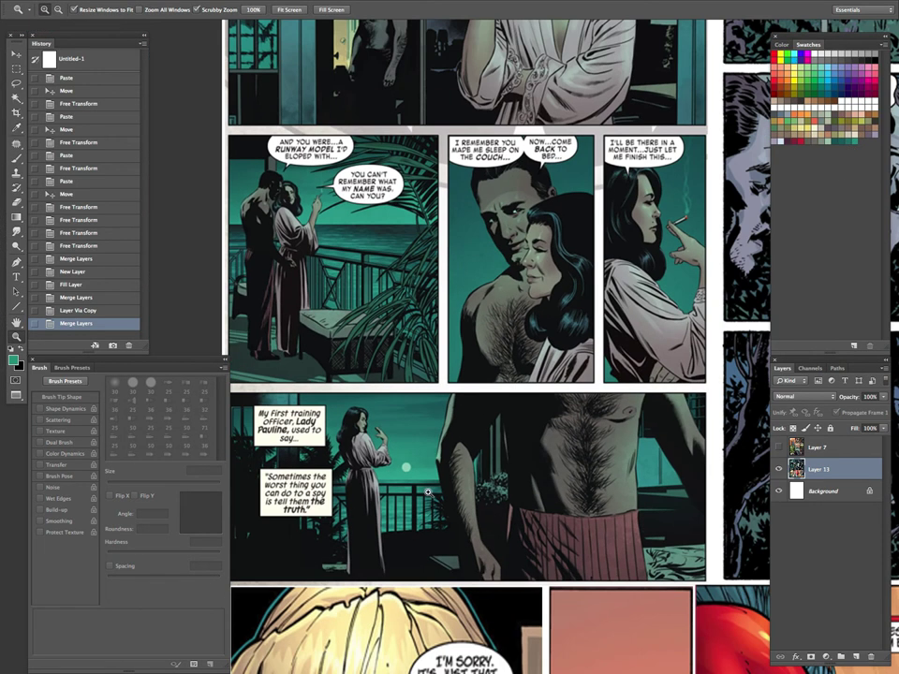
{"action": "left_click", "coordinate": [535, 520], "text": "alt"}
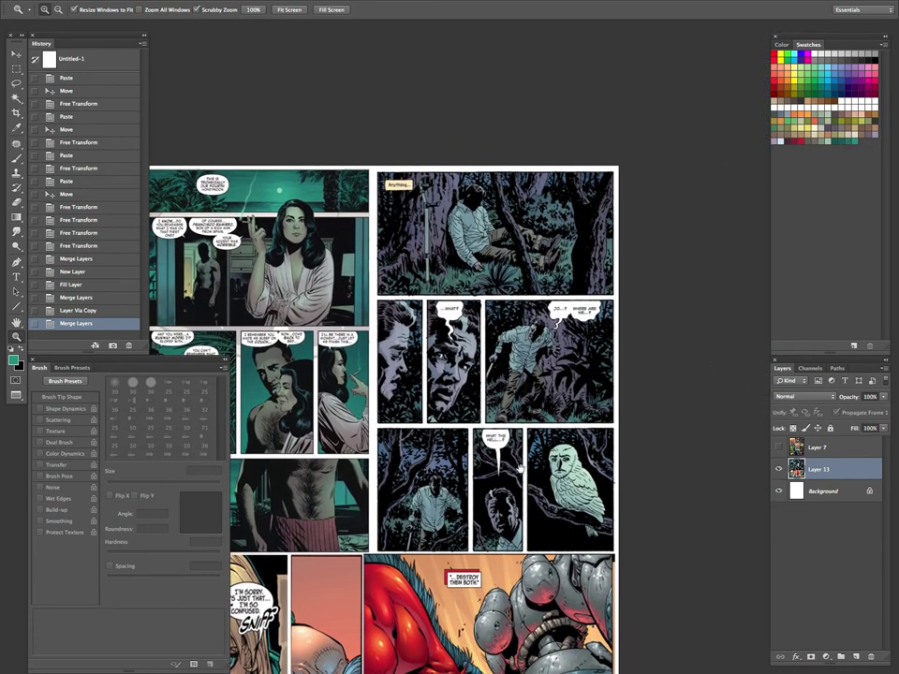
{"action": "left_click_drag", "start_coordinate": [424, 363], "coordinate": [476, 343]}
{"action": "left_click_drag", "start_coordinate": [578, 413], "coordinate": [475, 395]}
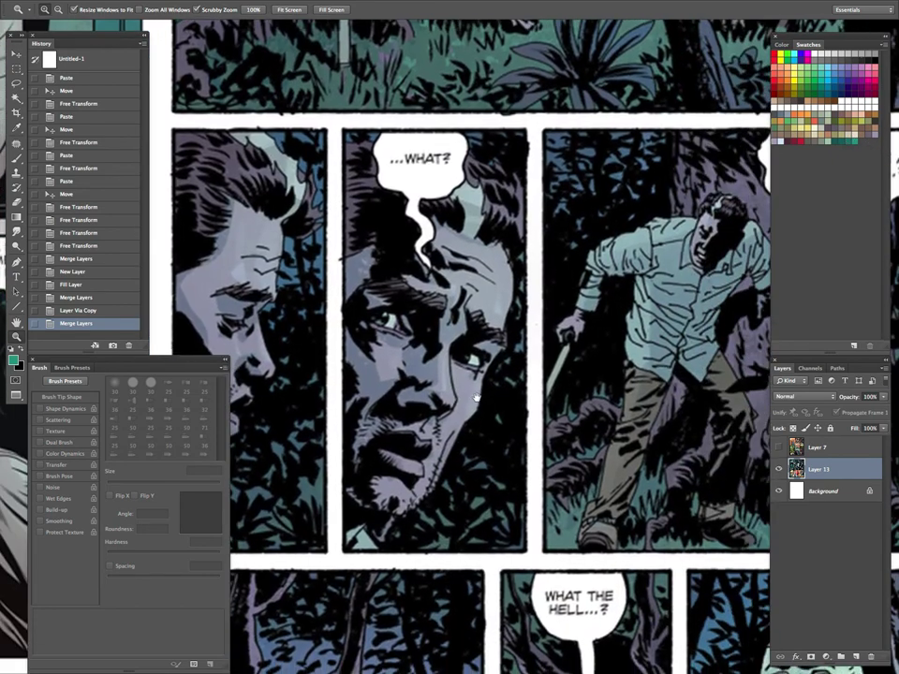
{"action": "left_click_drag", "start_coordinate": [467, 342], "coordinate": [461, 335]}
{"action": "left_click_drag", "start_coordinate": [481, 393], "coordinate": [483, 298]}
{"action": "left_click", "coordinate": [497, 270], "text": "alt"}
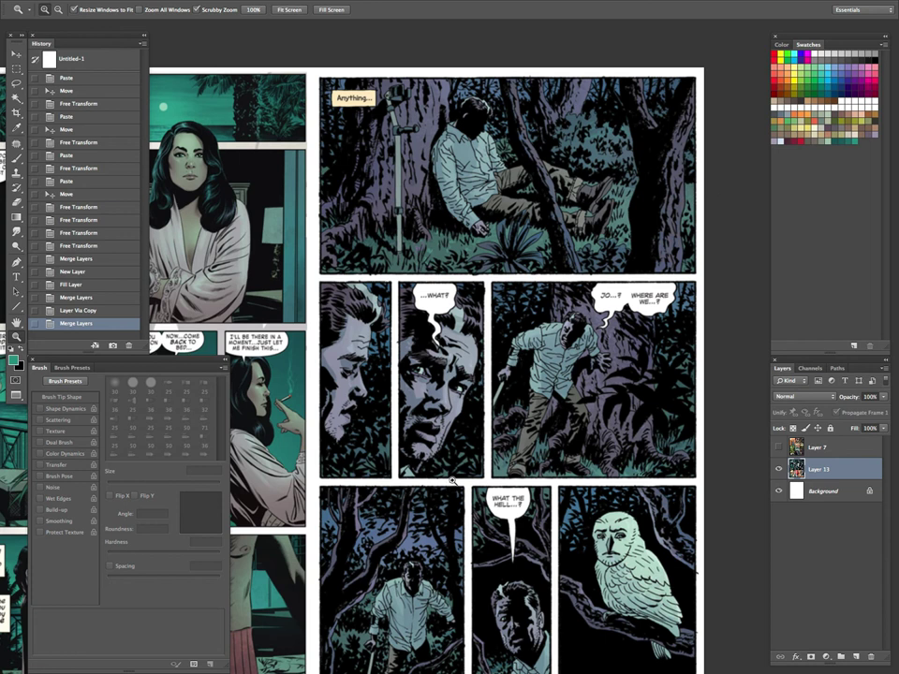
{"action": "key", "text": "i"}
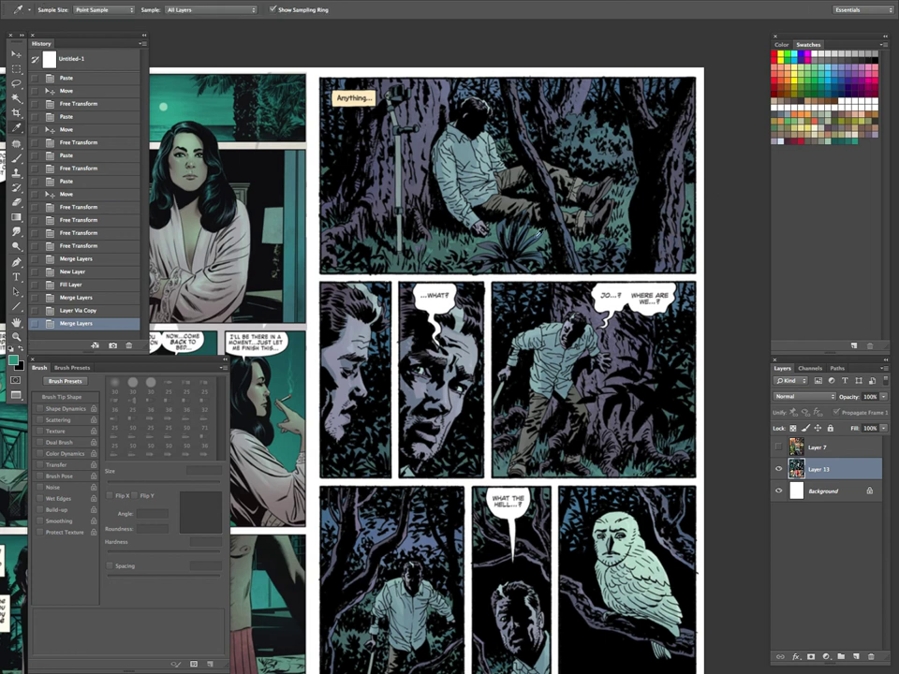
{"action": "left_click", "coordinate": [506, 231]}
{"action": "left_click", "coordinate": [815, 180]}
{"action": "key", "text": "Return"}
Save another forest tone and the greyish purple of the tree trunk behind the seated man as swatches
{"action": "left_click", "coordinate": [871, 113]}
{"action": "left_click", "coordinate": [698, 257]}
{"action": "left_click", "coordinate": [433, 118]}
{"action": "left_click", "coordinate": [880, 147]}
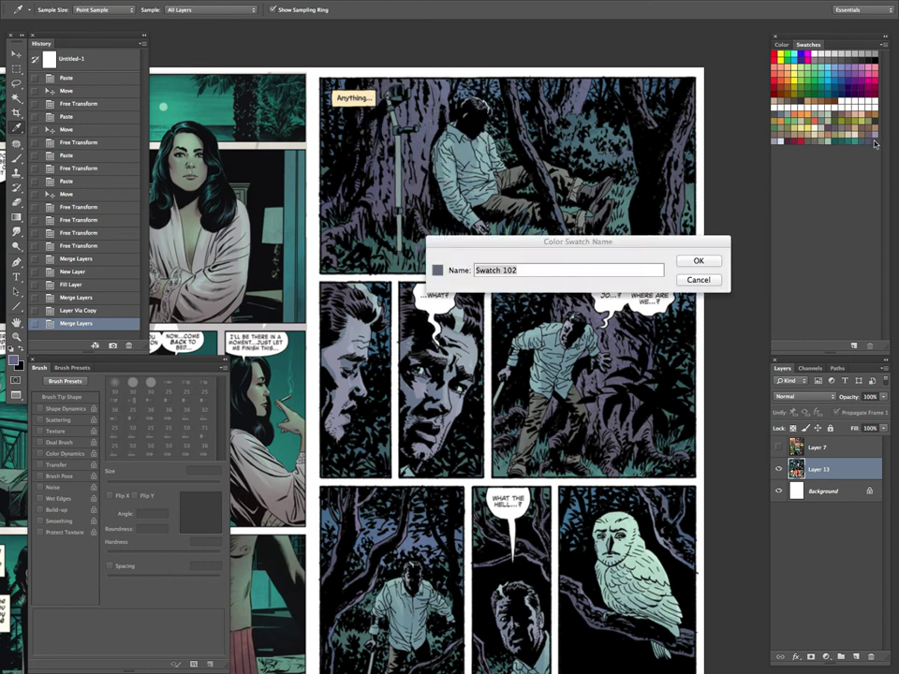
{"action": "left_click", "coordinate": [709, 262]}
Save two green tones from the grass around the pole's base as swatches
{"action": "left_click", "coordinate": [396, 237]}
{"action": "left_click", "coordinate": [782, 155]}
{"action": "left_click", "coordinate": [697, 260]}
{"action": "left_click", "coordinate": [429, 238]}
{"action": "left_click", "coordinate": [785, 155]}
{"action": "left_click", "coordinate": [696, 259]}
Save a darker and a lighter blue tone of the seated man's shirt as swatches
{"action": "left_click", "coordinate": [446, 131]}
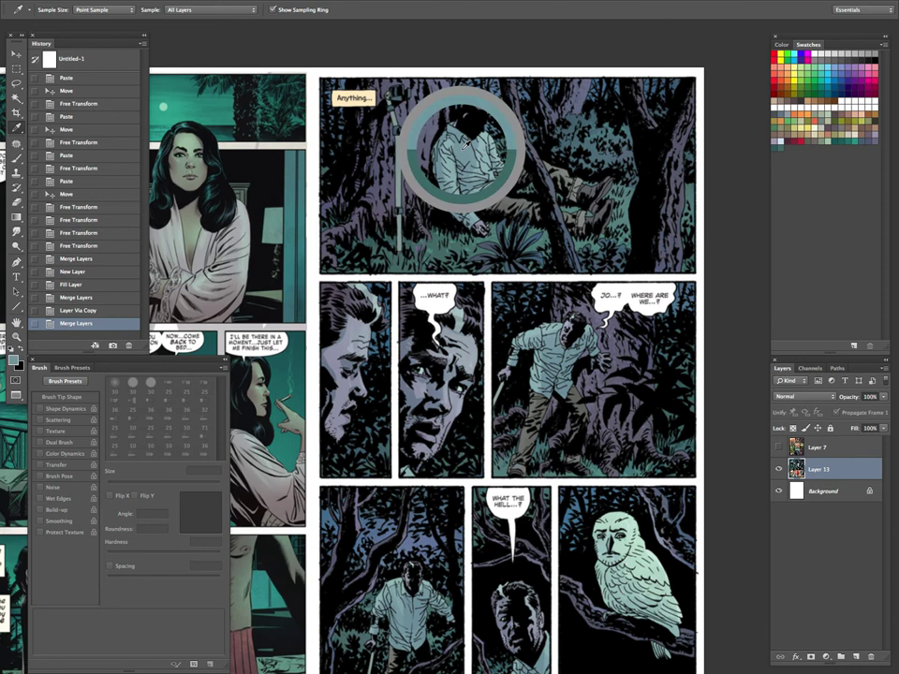
{"action": "left_click", "coordinate": [787, 152]}
{"action": "left_click", "coordinate": [704, 260]}
{"action": "left_click", "coordinate": [463, 158]}
{"action": "left_click", "coordinate": [771, 187]}
{"action": "key", "text": "Return"}
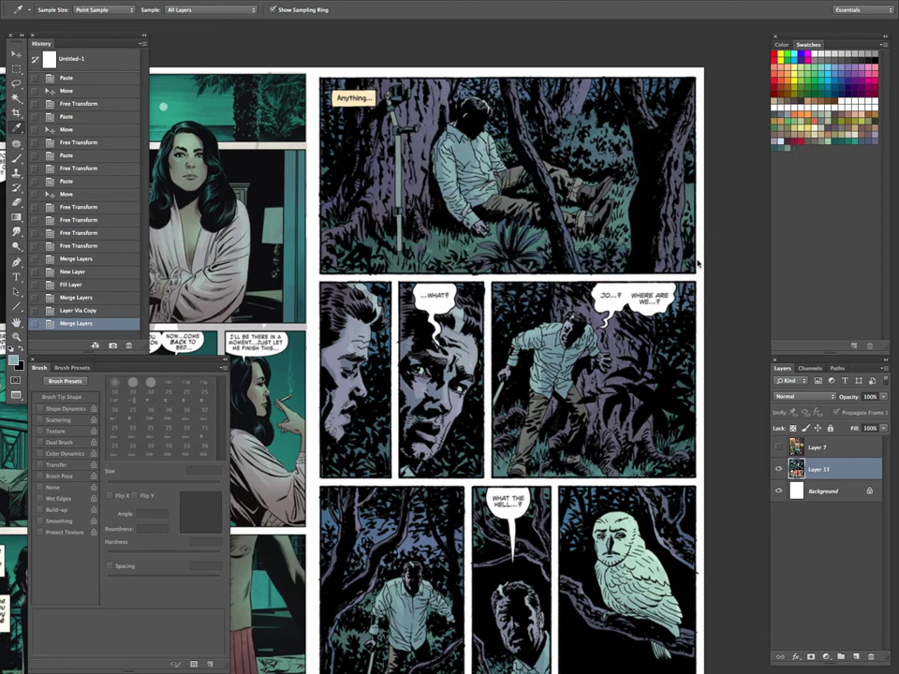
Save two more tones of the large forest panel and one from the seated man's lower leg as swatches
{"action": "left_click", "coordinate": [807, 154]}
{"action": "left_click", "coordinate": [698, 263]}
{"action": "left_click", "coordinate": [813, 156]}
{"action": "left_click", "coordinate": [698, 263]}
{"action": "left_click", "coordinate": [592, 194]}
{"action": "left_click", "coordinate": [818, 154]}
{"action": "left_click", "coordinate": [698, 262]}
Save three tones from the close-up panels of the man's face as swatches, including a pale blue-grey
{"action": "left_click", "coordinate": [330, 358]}
{"action": "left_click", "coordinate": [822, 151]}
{"action": "left_click", "coordinate": [699, 261]}
{"action": "left_click", "coordinate": [831, 154]}
{"action": "left_click", "coordinate": [698, 261]}
{"action": "left_click", "coordinate": [863, 158]}
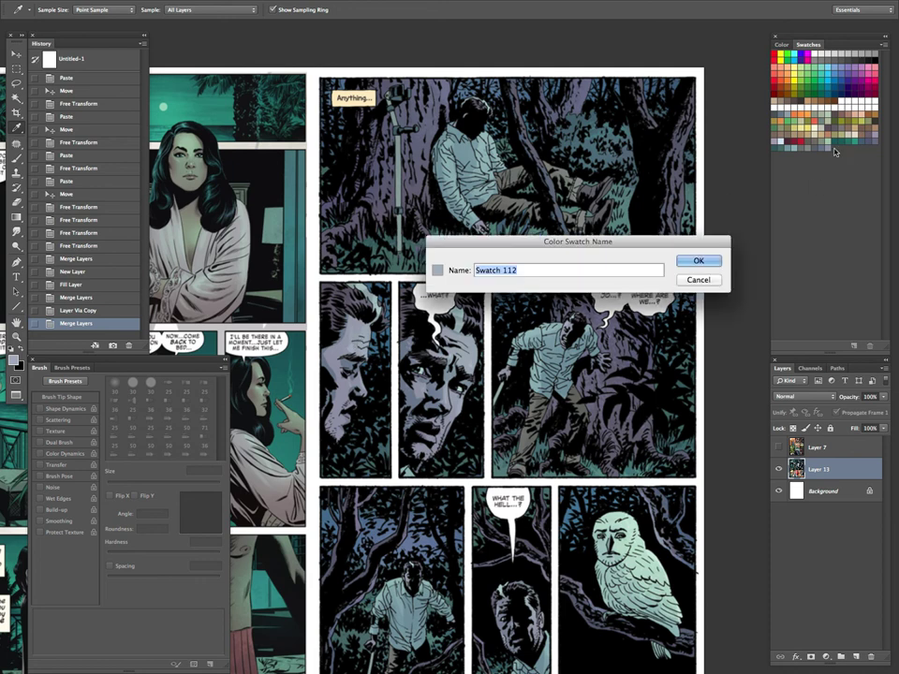
{"action": "left_click", "coordinate": [699, 262]}
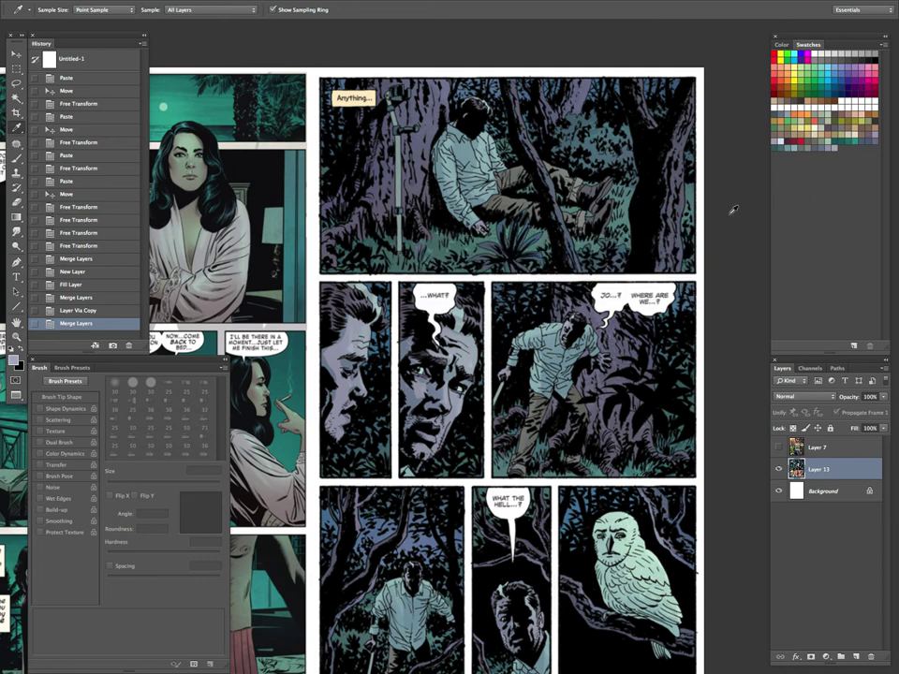
Save two tones from the outer strands of the blonde girl's hair in the large close-up panel as swatches
{"action": "left_click_drag", "start_coordinate": [509, 563], "coordinate": [602, 292]}
{"action": "key", "text": "z"}
{"action": "left_click_drag", "start_coordinate": [566, 449], "coordinate": [501, 449]}
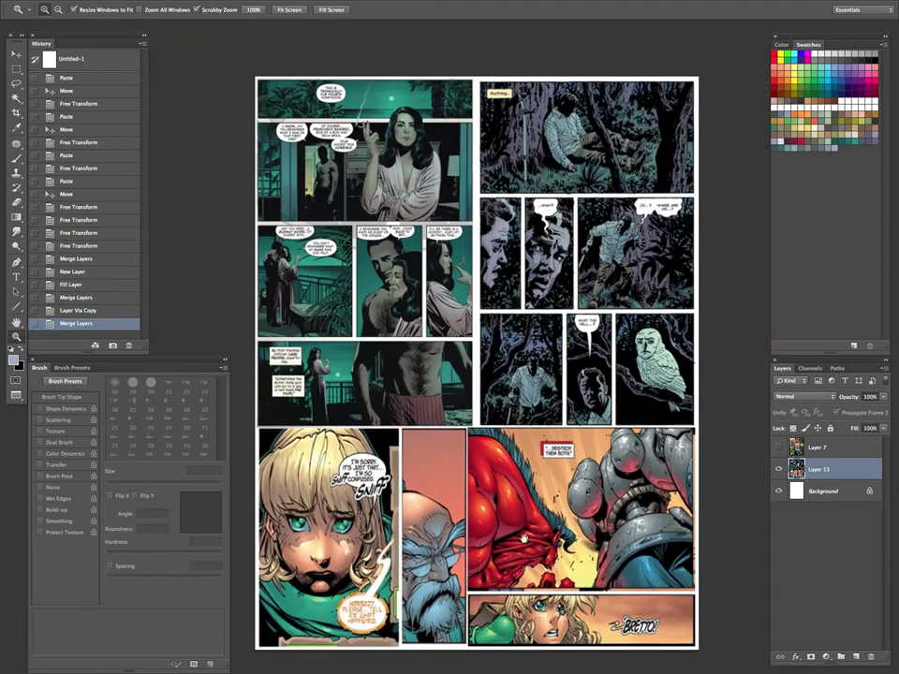
{"action": "left_click_drag", "start_coordinate": [498, 579], "coordinate": [554, 453]}
{"action": "left_click_drag", "start_coordinate": [388, 357], "coordinate": [462, 436]}
{"action": "key", "text": "i"}
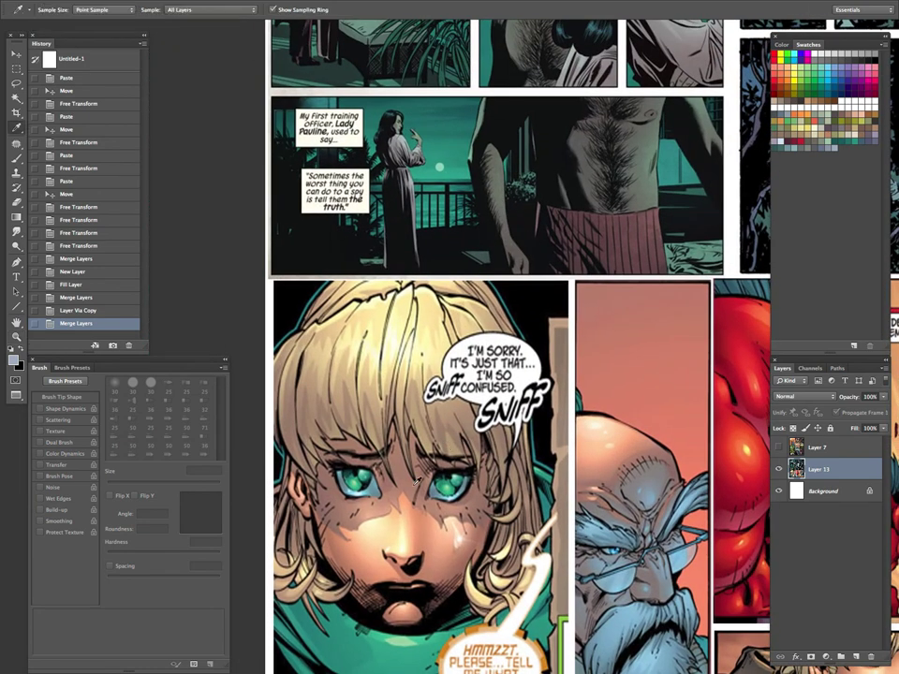
{"action": "left_click", "coordinate": [295, 419]}
{"action": "left_click", "coordinate": [834, 169]}
{"action": "left_click", "coordinate": [698, 263]}
{"action": "left_click", "coordinate": [849, 152]}
{"action": "left_click", "coordinate": [699, 263]}
Save three more blonde tones of the girl's hair as swatches, including a pale cream highlight
{"action": "left_click", "coordinate": [319, 372]}
{"action": "left_click", "coordinate": [833, 168]}
{"action": "left_click", "coordinate": [699, 260]}
{"action": "left_click", "coordinate": [380, 322]}
{"action": "left_click", "coordinate": [866, 154]}
{"action": "left_click", "coordinate": [699, 259]}
{"action": "left_click", "coordinate": [866, 154]}
{"action": "left_click", "coordinate": [699, 261]}
Save the coral background beside the bearded man's glasses and a muted mauve-brown from his head's shaded edge as swatches
{"action": "scroll", "coordinate": [626, 540], "scroll_direction": "down", "scroll_amount": 5}
{"action": "scroll", "coordinate": [625, 541], "scroll_direction": "right", "scroll_amount": 3}
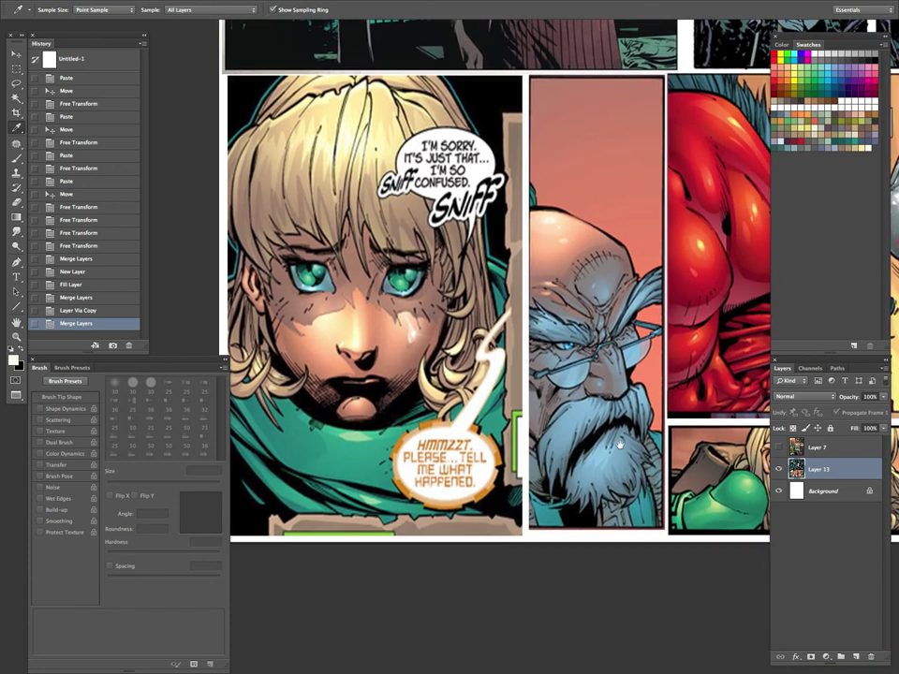
{"action": "scroll", "coordinate": [614, 529], "scroll_direction": "up", "scroll_amount": 1}
{"action": "left_click_drag", "start_coordinate": [605, 522], "coordinate": [516, 532]}
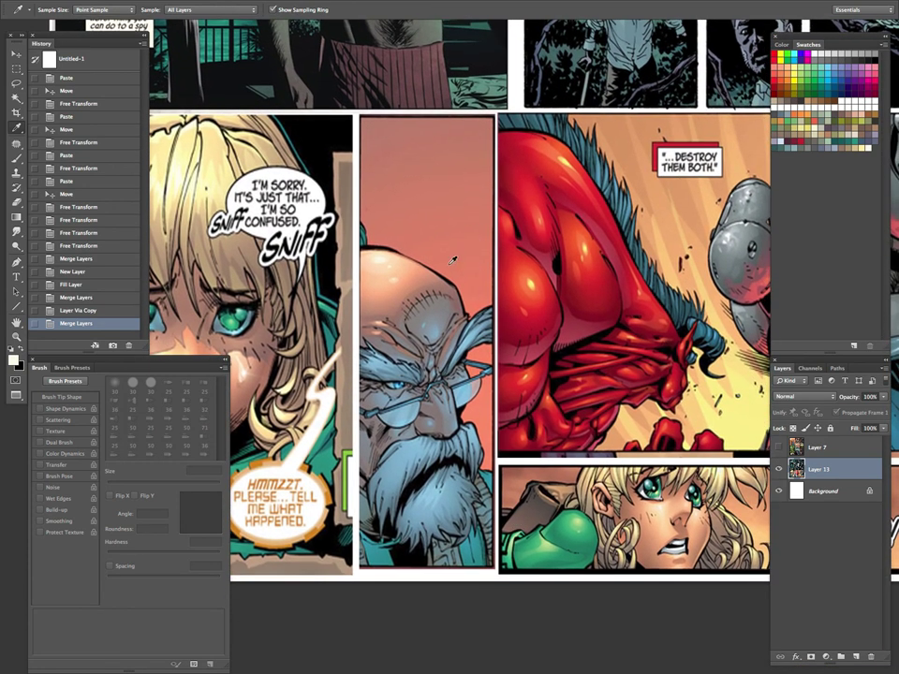
{"action": "left_click", "coordinate": [477, 402]}
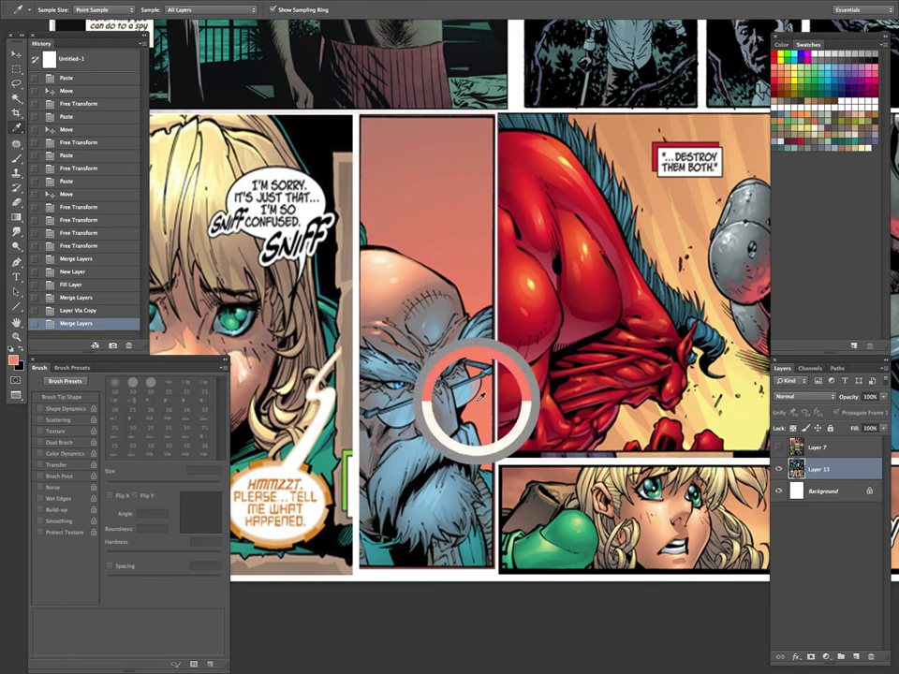
{"action": "left_click", "coordinate": [877, 153]}
{"action": "left_click", "coordinate": [698, 260]}
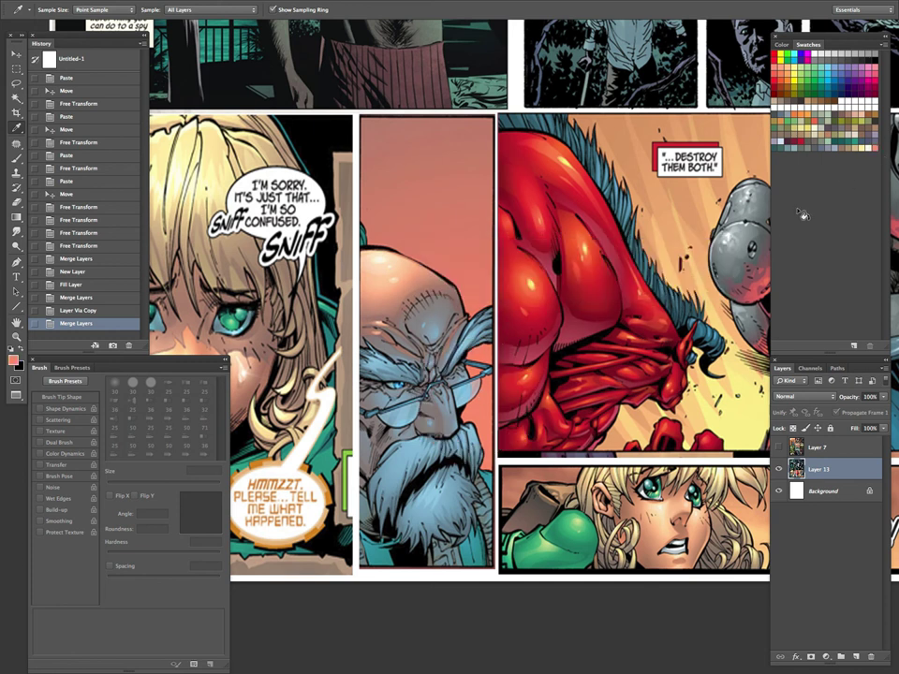
{"action": "left_click", "coordinate": [457, 288]}
{"action": "left_click", "coordinate": [783, 161]}
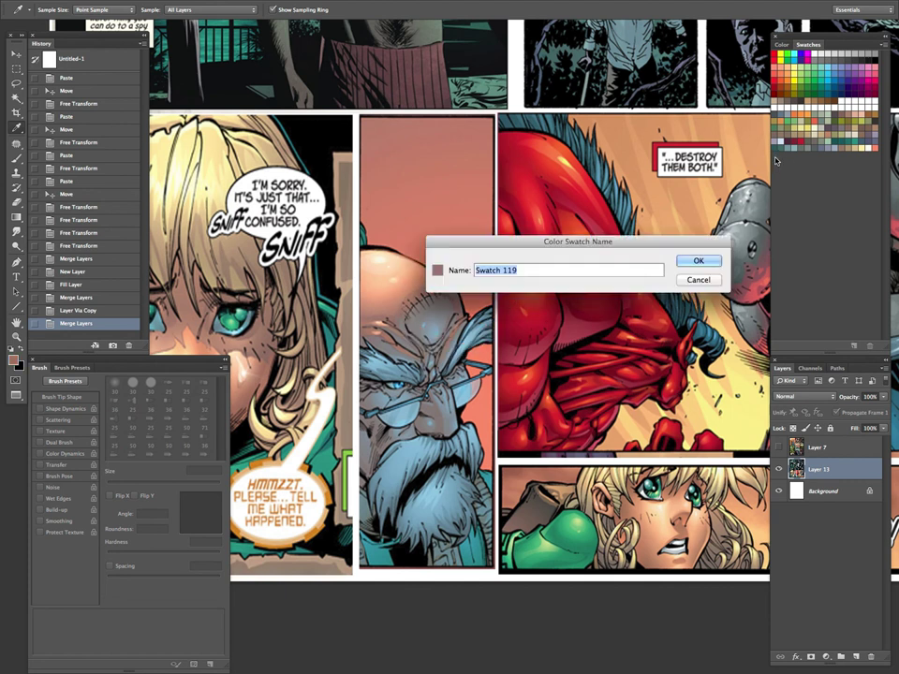
{"action": "left_click", "coordinate": [691, 261]}
Save three light skin tones from the bald, bearded man's forehead as swatches, from peach to pale cream
{"action": "left_click", "coordinate": [391, 286]}
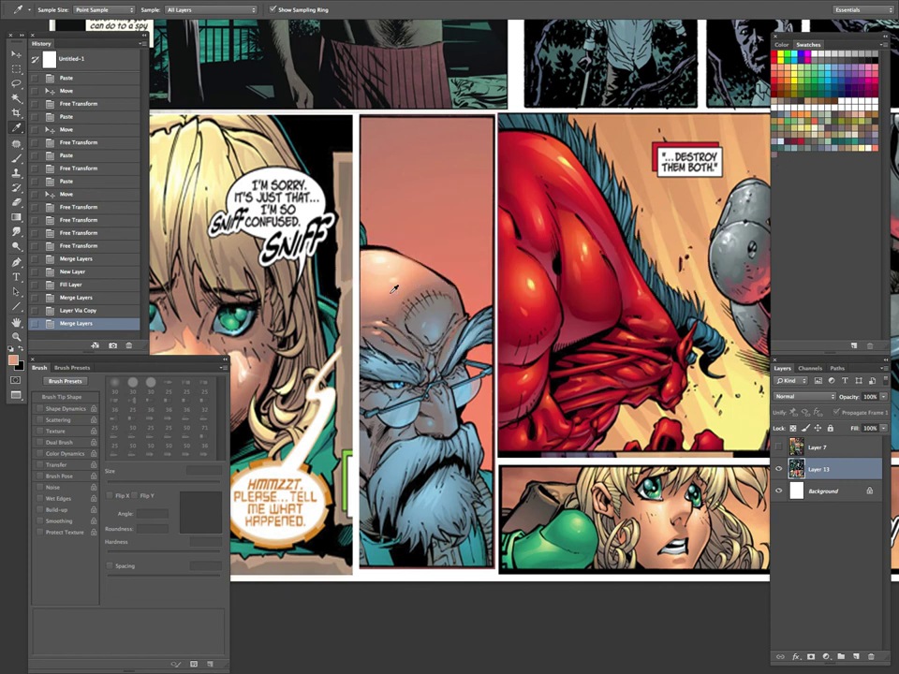
{"action": "left_click", "coordinate": [780, 148]}
{"action": "left_click", "coordinate": [694, 261]}
{"action": "left_click", "coordinate": [397, 275]}
{"action": "left_click", "coordinate": [787, 157]}
{"action": "left_click", "coordinate": [697, 261]}
{"action": "left_click", "coordinate": [388, 259]}
{"action": "left_click", "coordinate": [795, 157]}
{"action": "left_click", "coordinate": [698, 262]}
Save a grey tone from the bald man's scarred forehead and a blue tone from above his brow as swatches
{"action": "left_click", "coordinate": [423, 285]}
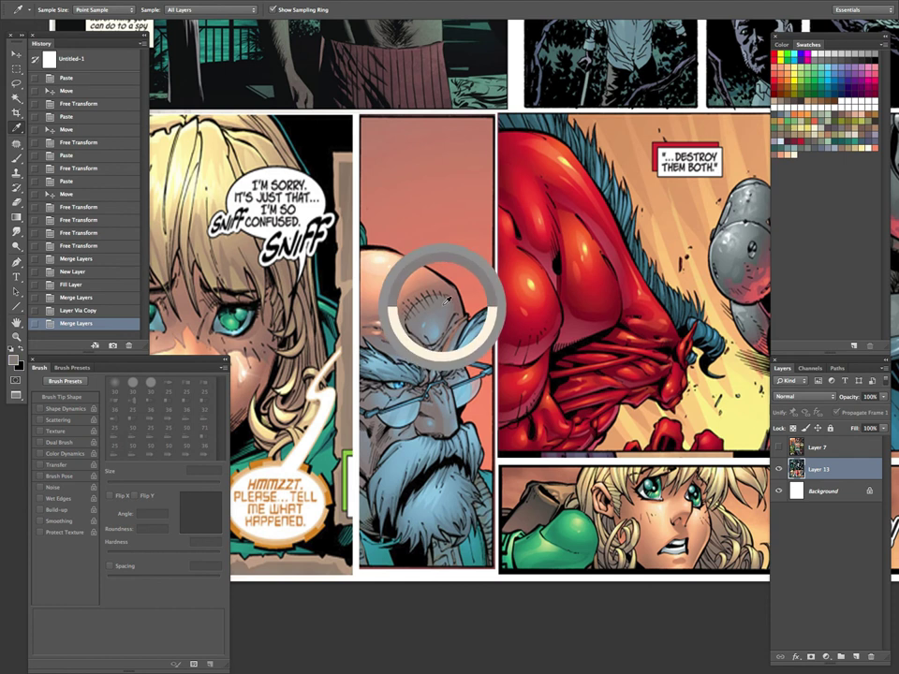
{"action": "left_click", "coordinate": [803, 164]}
{"action": "left_click", "coordinate": [696, 261]}
{"action": "left_click", "coordinate": [432, 330]}
{"action": "left_click", "coordinate": [787, 198]}
{"action": "key", "text": "Return"}
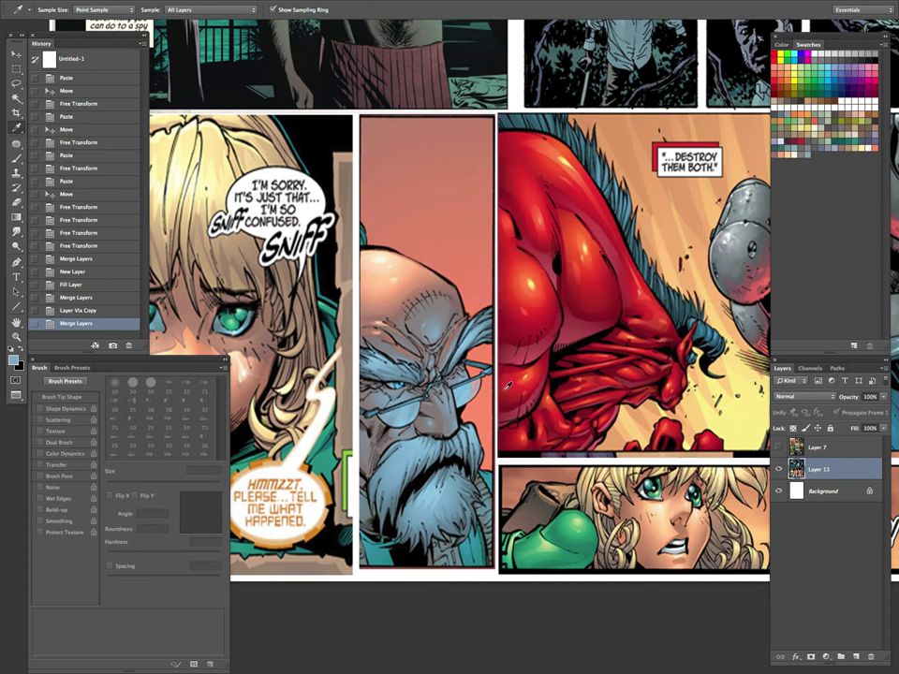
Save three red tones from the upper body of the red creature as swatches
{"action": "left_click_drag", "start_coordinate": [677, 475], "coordinate": [495, 478]}
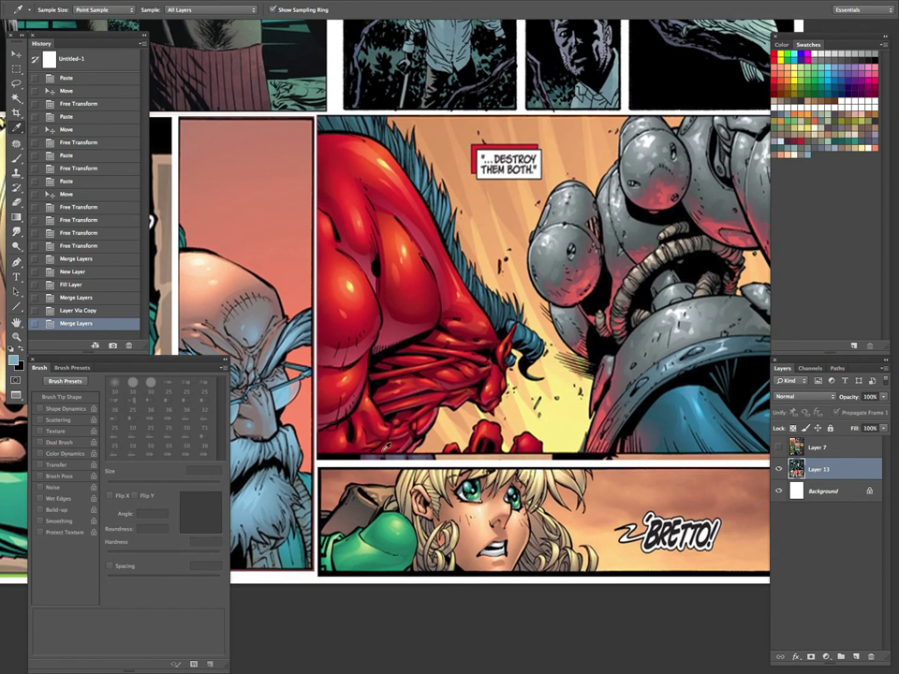
{"action": "left_click", "coordinate": [322, 203]}
{"action": "left_click", "coordinate": [818, 159]}
{"action": "left_click", "coordinate": [698, 260]}
{"action": "left_click", "coordinate": [358, 190]}
{"action": "left_click", "coordinate": [825, 169]}
{"action": "left_click", "coordinate": [698, 260]}
{"action": "left_click", "coordinate": [395, 239]}
{"action": "left_click", "coordinate": [829, 150]}
{"action": "left_click", "coordinate": [698, 260]}
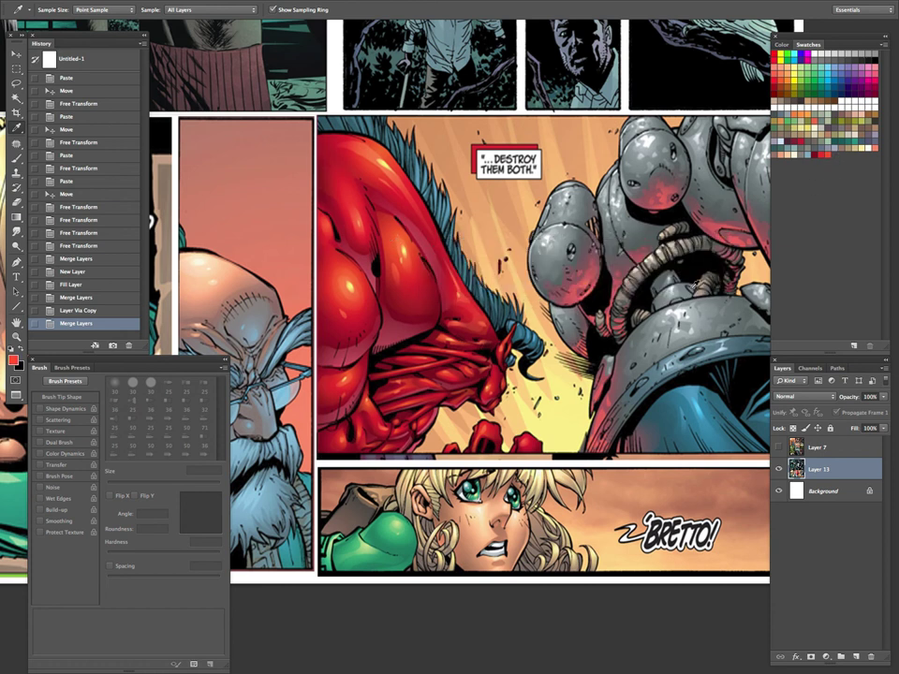
Save three more tones of the red creature's lower muscles as swatches, including a yellow-orange highlight and a dark crimson
{"action": "left_click", "coordinate": [361, 291]}
{"action": "left_click", "coordinate": [829, 166]}
{"action": "left_click", "coordinate": [698, 261]}
{"action": "left_click", "coordinate": [348, 376]}
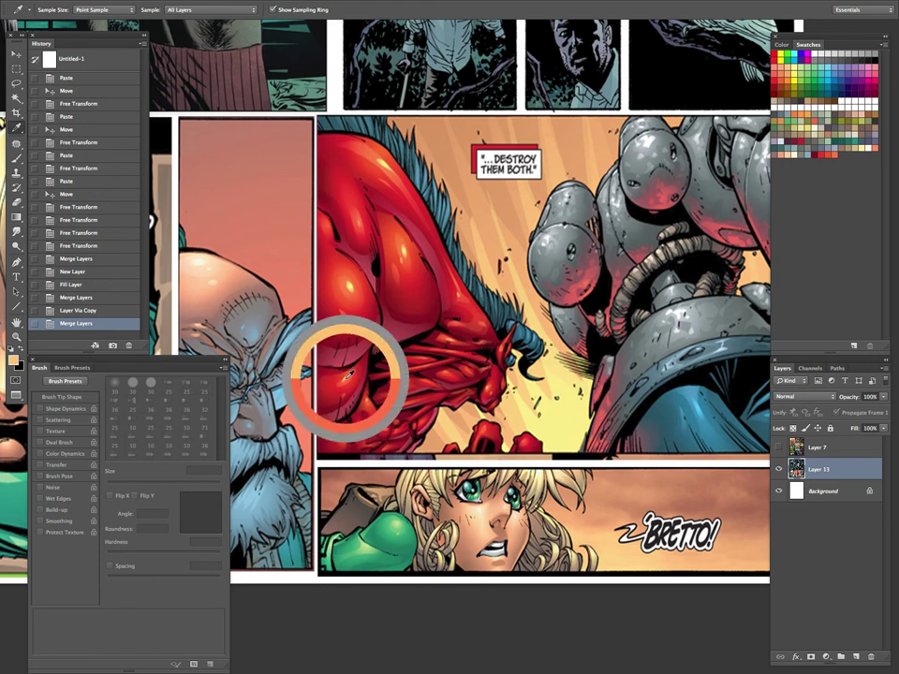
{"action": "left_click", "coordinate": [846, 161]}
{"action": "left_click", "coordinate": [698, 262]}
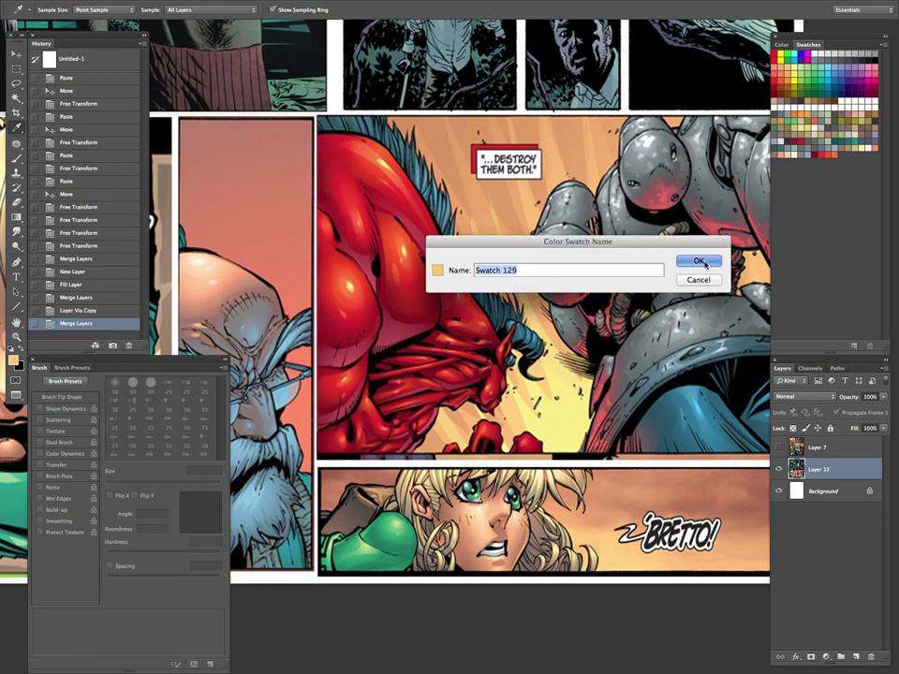
{"action": "left_click", "coordinate": [356, 346]}
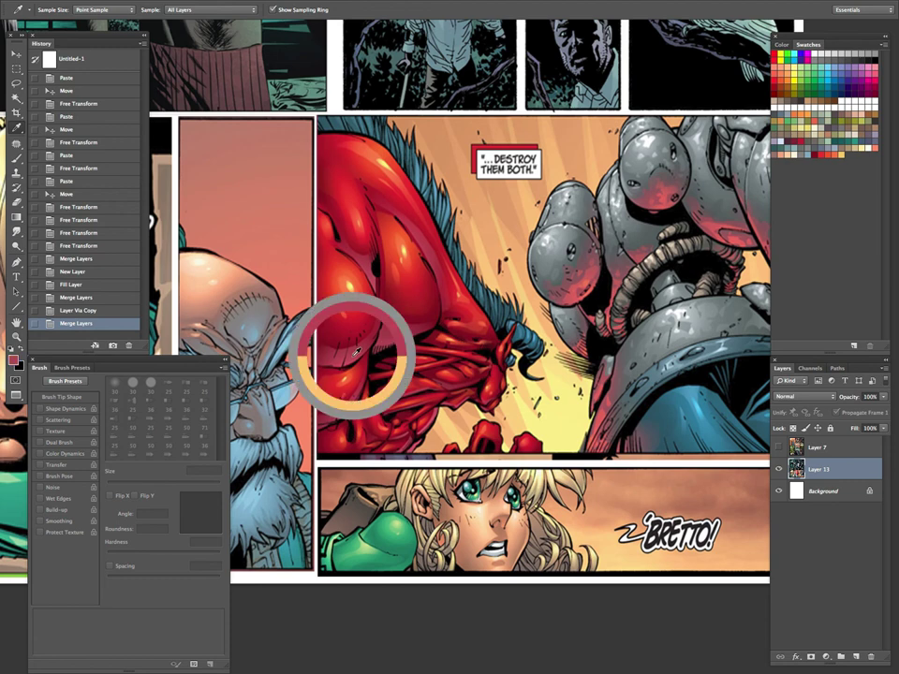
{"action": "left_click", "coordinate": [846, 161]}
{"action": "left_click", "coordinate": [701, 262]}
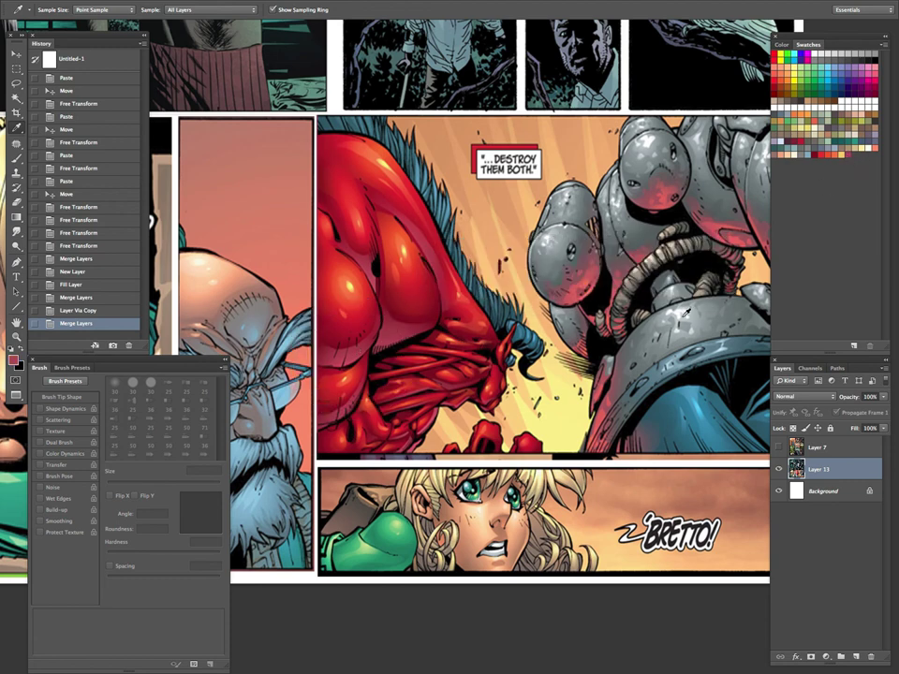
Save two green tones from the blonde girl's sleeve in the bottom panel as swatches
{"action": "left_click_drag", "start_coordinate": [680, 508], "coordinate": [722, 384]}
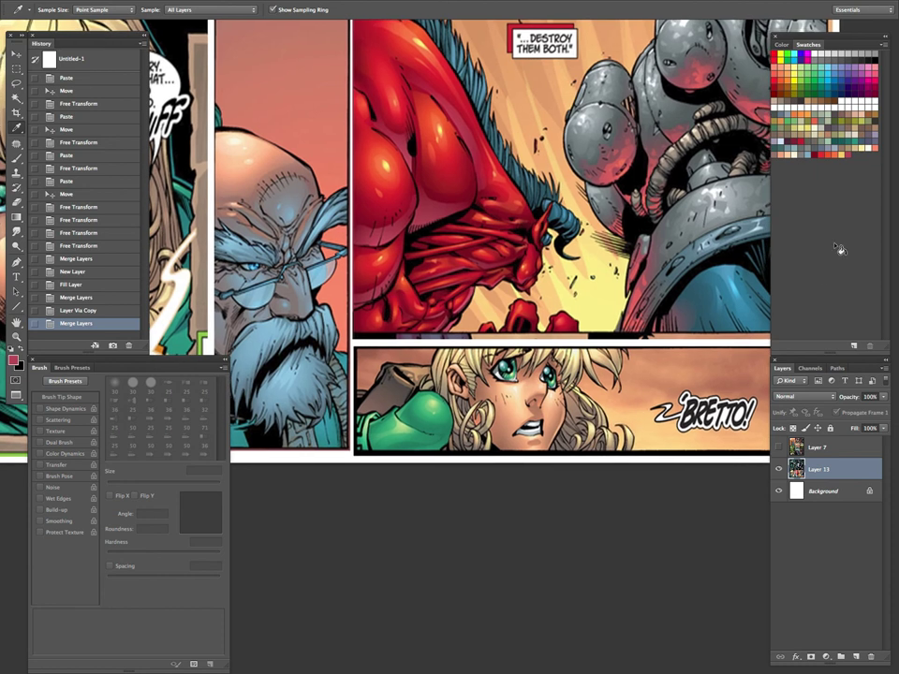
{"action": "left_click", "coordinate": [413, 442]}
{"action": "left_click", "coordinate": [852, 167]}
{"action": "left_click", "coordinate": [687, 261]}
{"action": "left_click", "coordinate": [405, 440]}
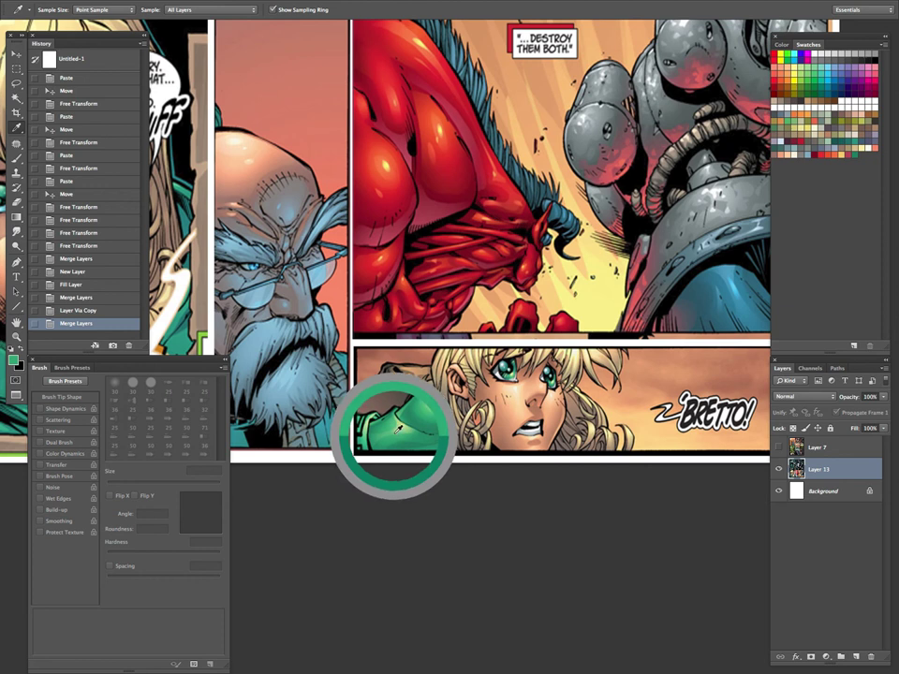
{"action": "left_click", "coordinate": [853, 164]}
{"action": "left_click", "coordinate": [703, 261]}
Save another green tone and a pale green highlight from the girl's sleeve as swatches
{"action": "mouse_move", "coordinate": [403, 424]}
{"action": "left_mouse_down"}
{"action": "mouse_move", "coordinate": [395, 418]}
{"action": "mouse_move", "coordinate": [393, 429]}
{"action": "left_mouse_up"}
{"action": "left_click", "coordinate": [872, 158]}
{"action": "left_click", "coordinate": [705, 261]}
{"action": "left_click_drag", "start_coordinate": [418, 386], "coordinate": [418, 387]}
{"action": "left_click_drag", "start_coordinate": [382, 422], "coordinate": [381, 421]}
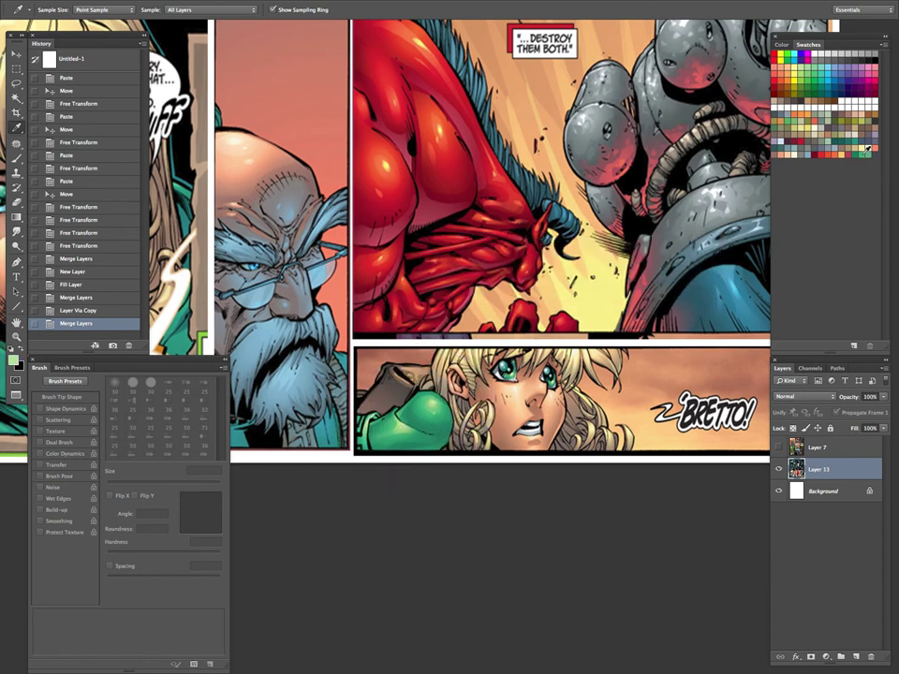
{"action": "left_click", "coordinate": [873, 156]}
{"action": "left_click", "coordinate": [697, 262]}
Save the swatch set to the Desktop, named with the artist's first name plus _swatches_june_2014, and hide all panels
{"action": "key", "text": "z"}
{"action": "left_click_drag", "start_coordinate": [593, 387], "coordinate": [551, 416]}
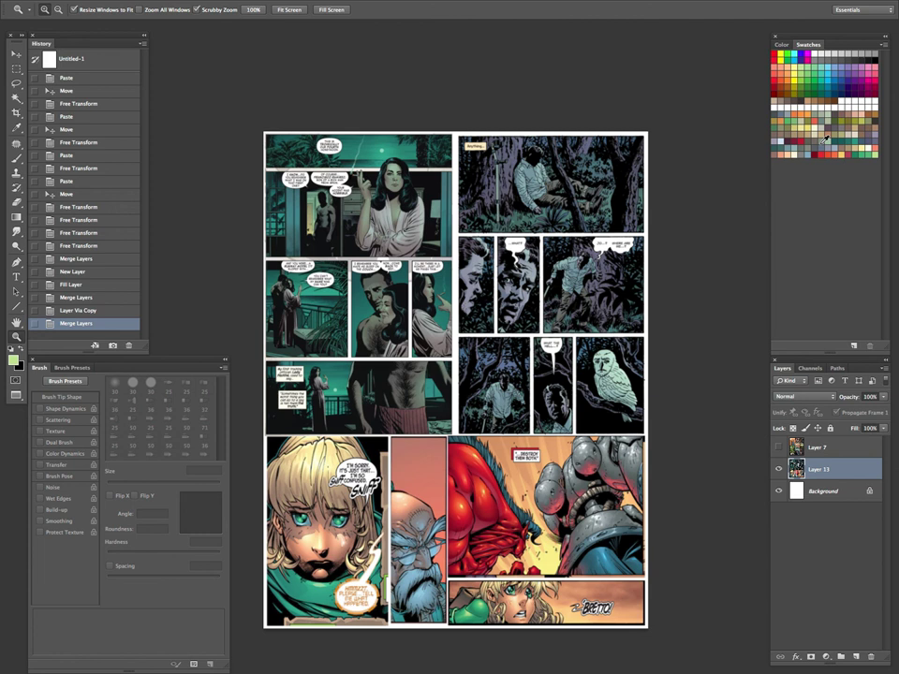
{"action": "left_click", "coordinate": [884, 46]}
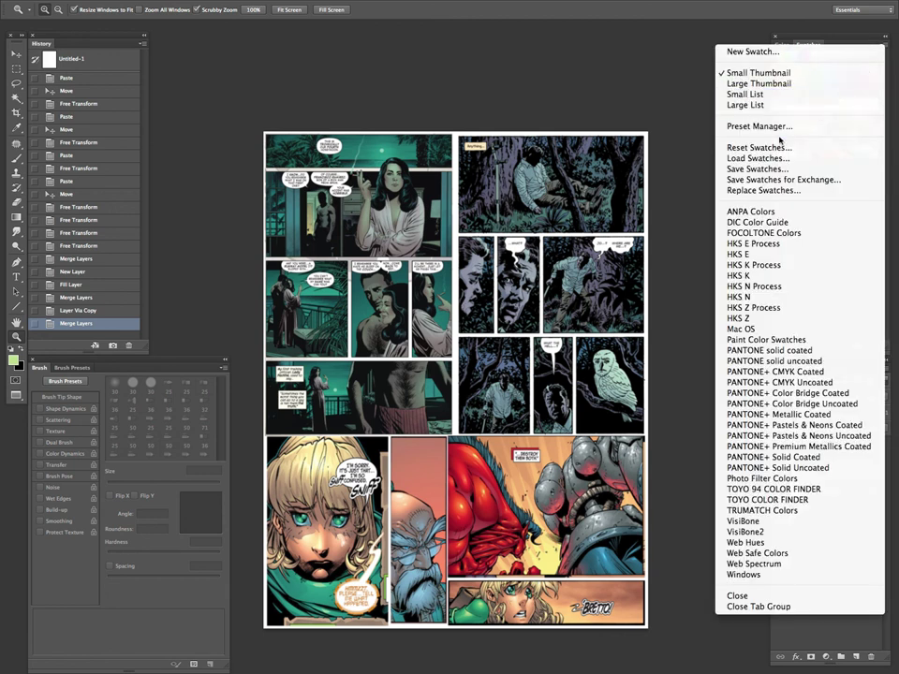
{"action": "left_click", "coordinate": [752, 170]}
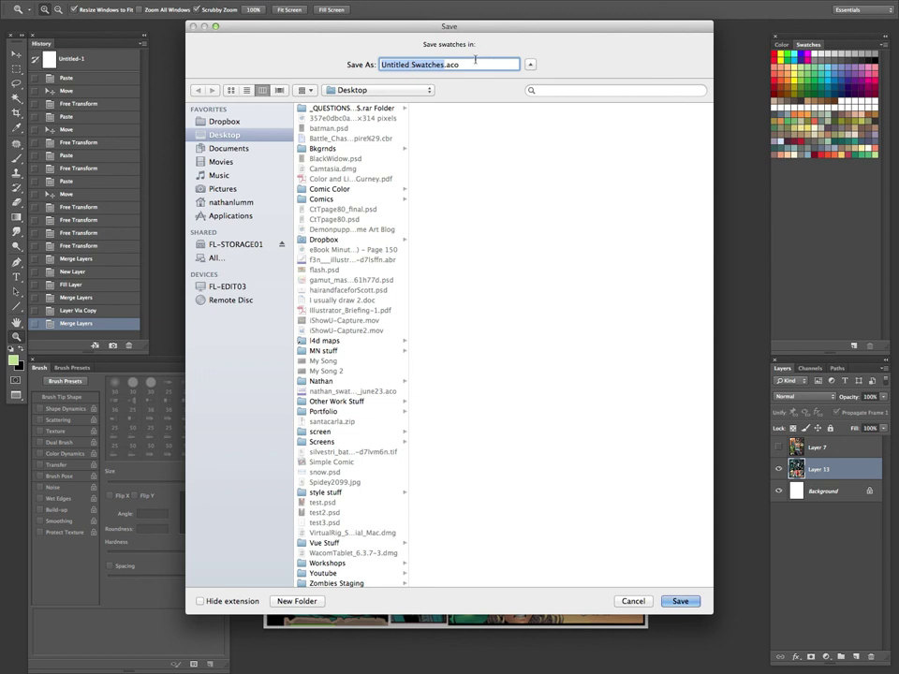
{"action": "type", "text": "nathan_"}
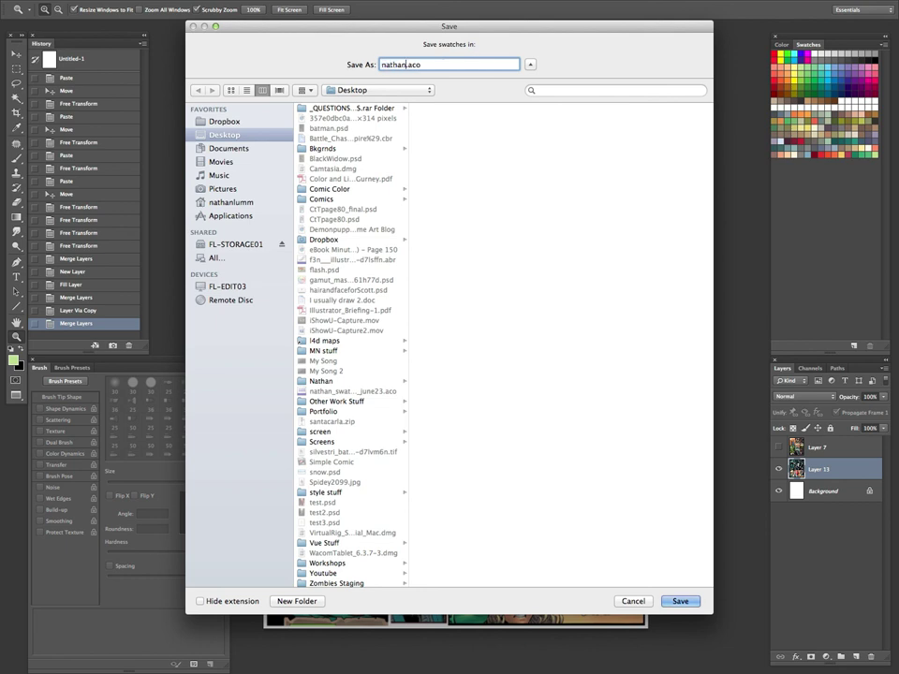
{"action": "type", "text": "swatches_june_2014"}
{"action": "key", "text": "Return"}
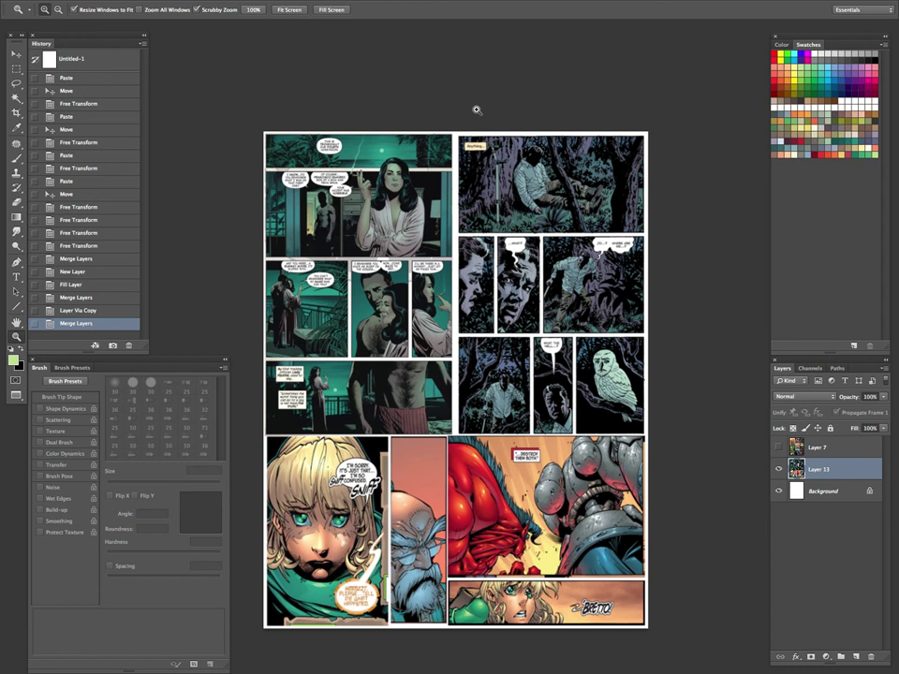
{"action": "key", "text": "Tab"}
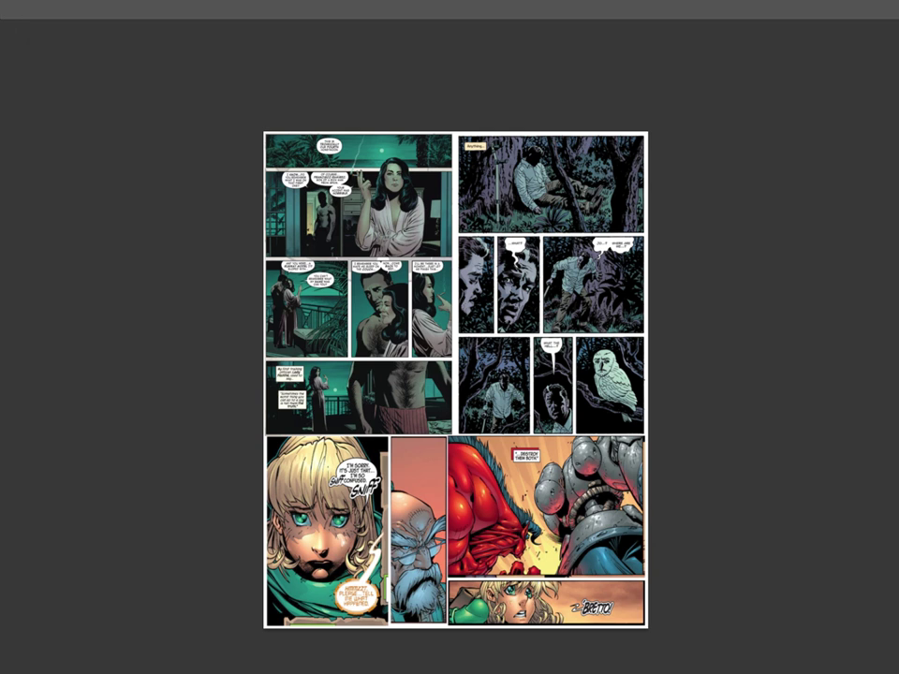